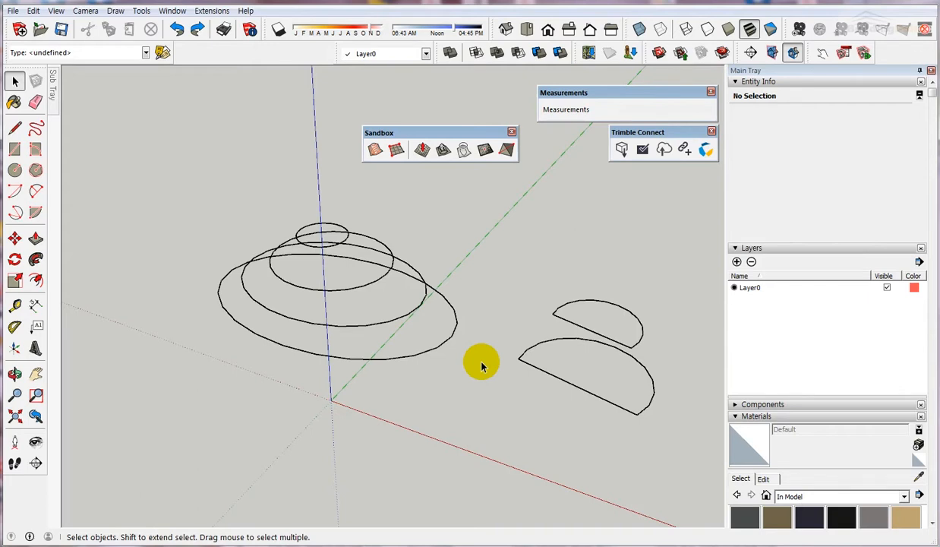
- Reposition the floating Sandbox toolbar above the contours and make sure Sandbox is enabled in the list of toolbars
drag(438, 134, 410, 123)
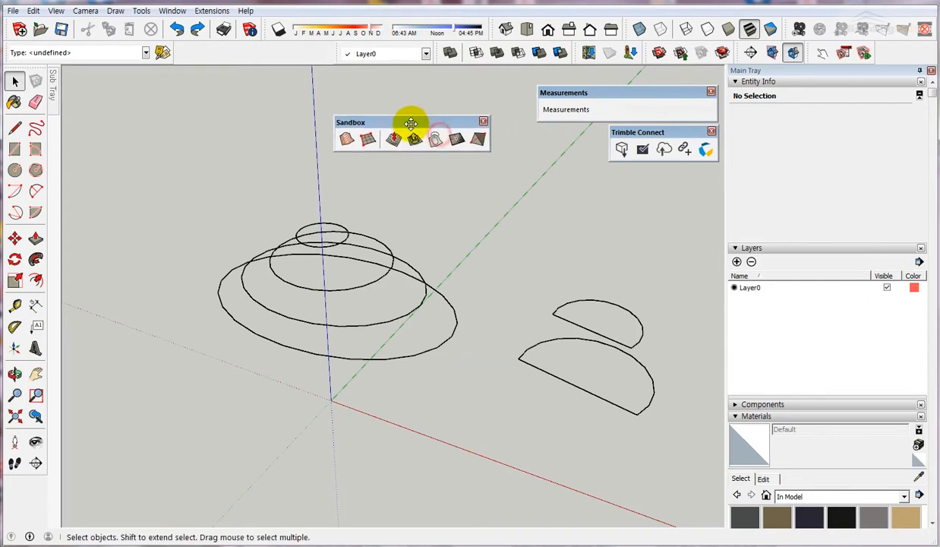
click(56, 11)
click(80, 25)
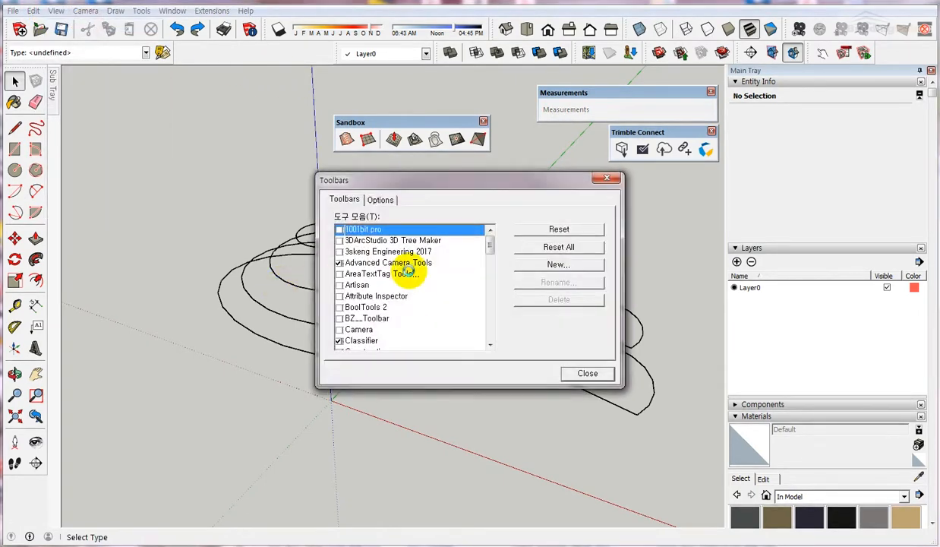
drag(489, 245, 492, 315)
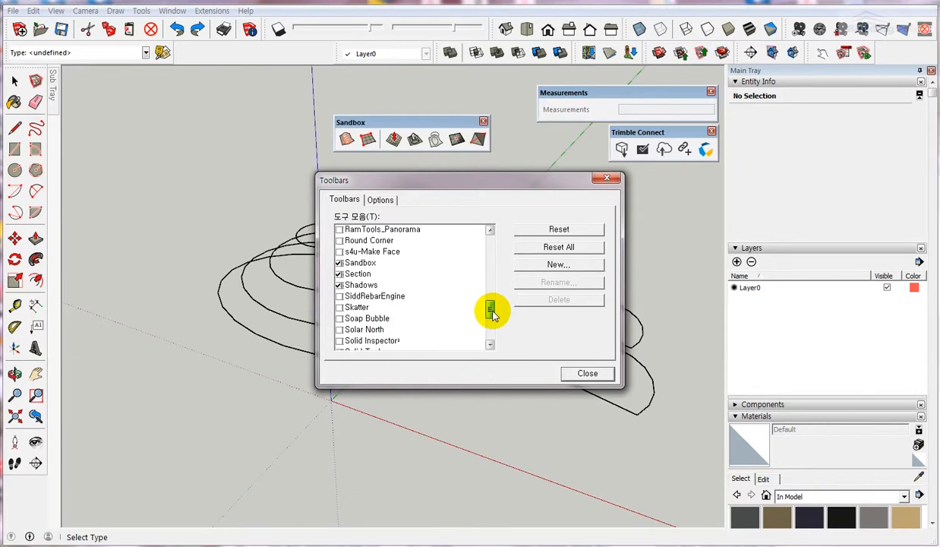
click(338, 263)
click(339, 262)
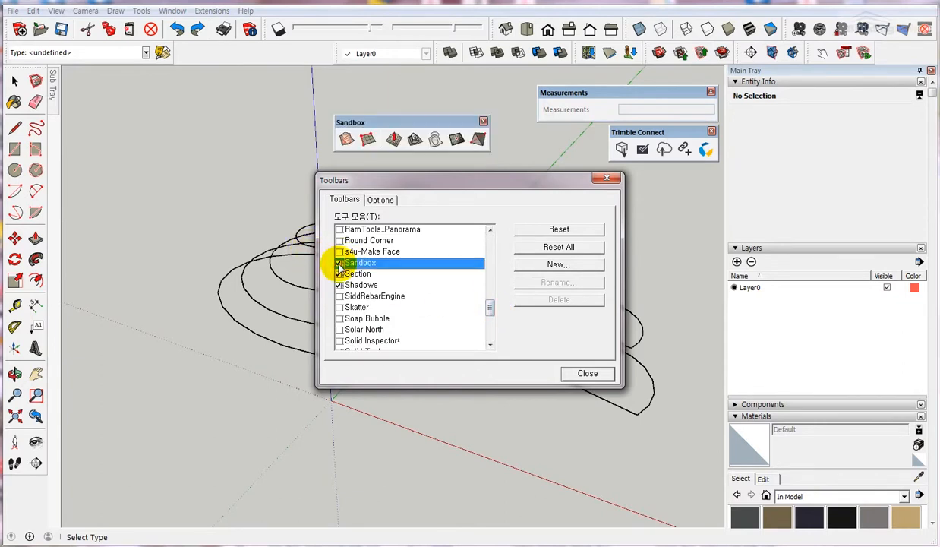
click(338, 263)
click(339, 263)
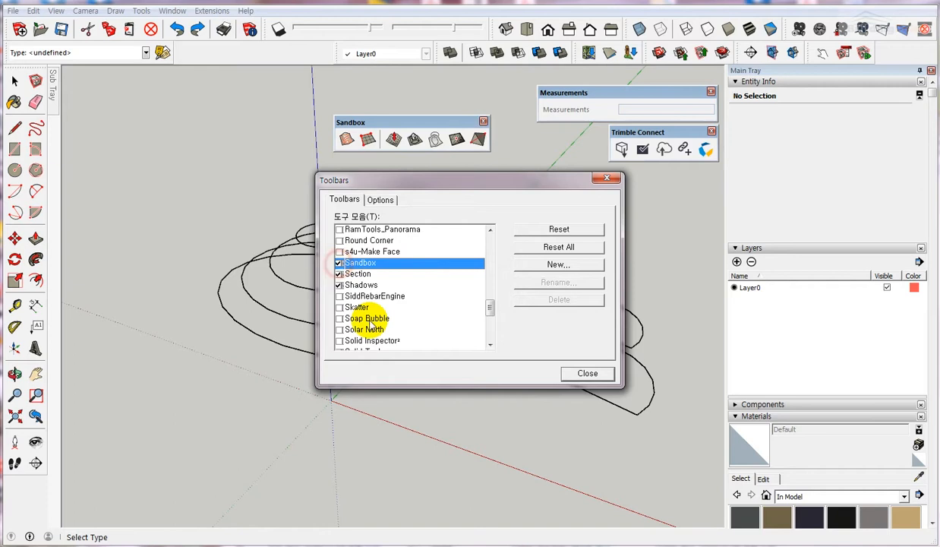
click(587, 373)
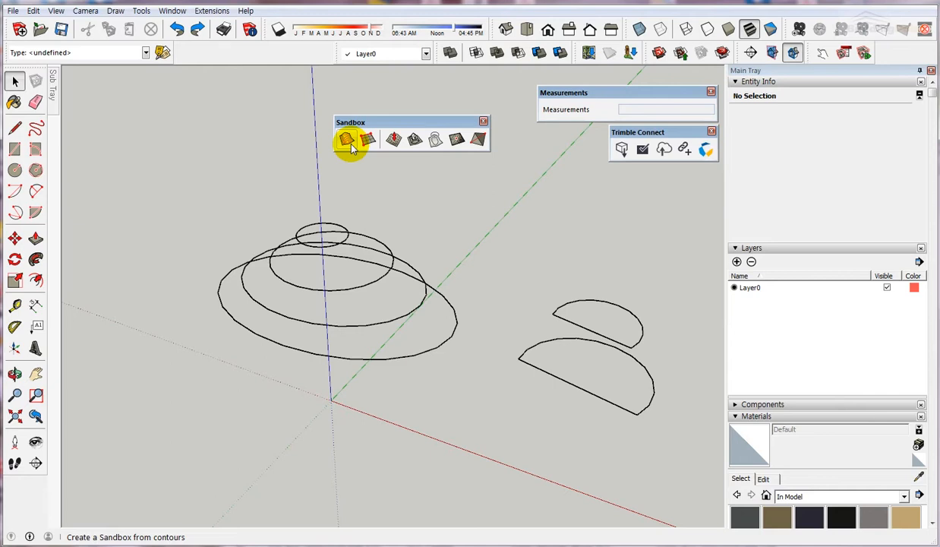
- Generate a terrain surface from the four stacked contour curves with the Sandbox From Contours tool
click(351, 145)
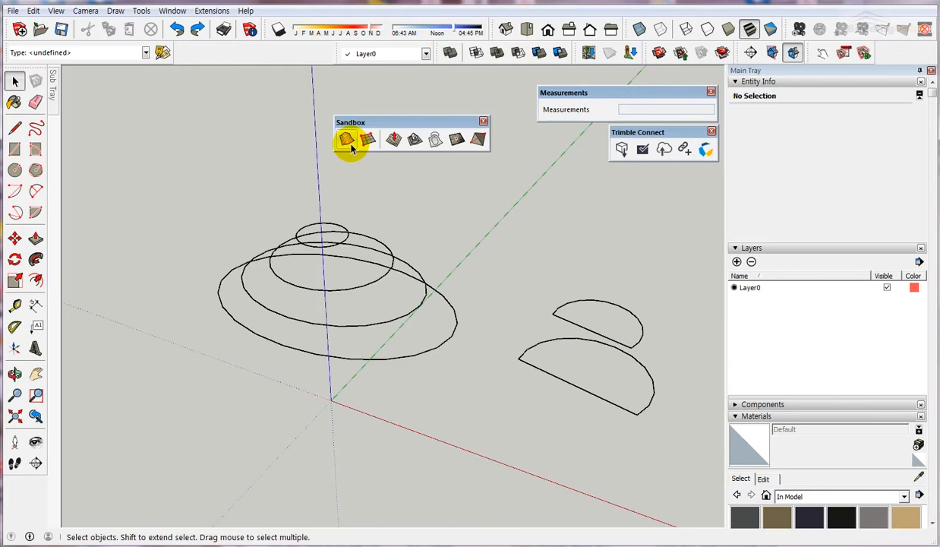
middle_drag(384, 374, 368, 363)
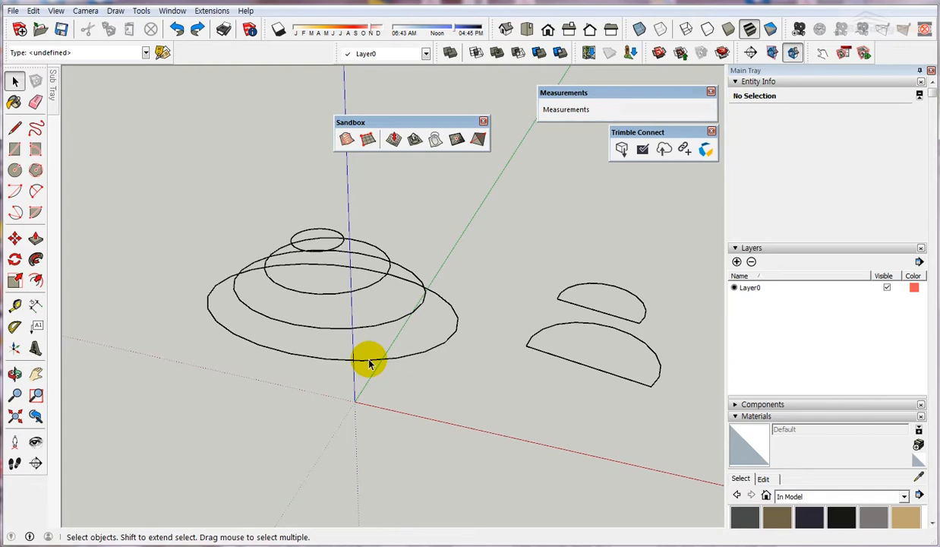
middle_drag(426, 504, 448, 497)
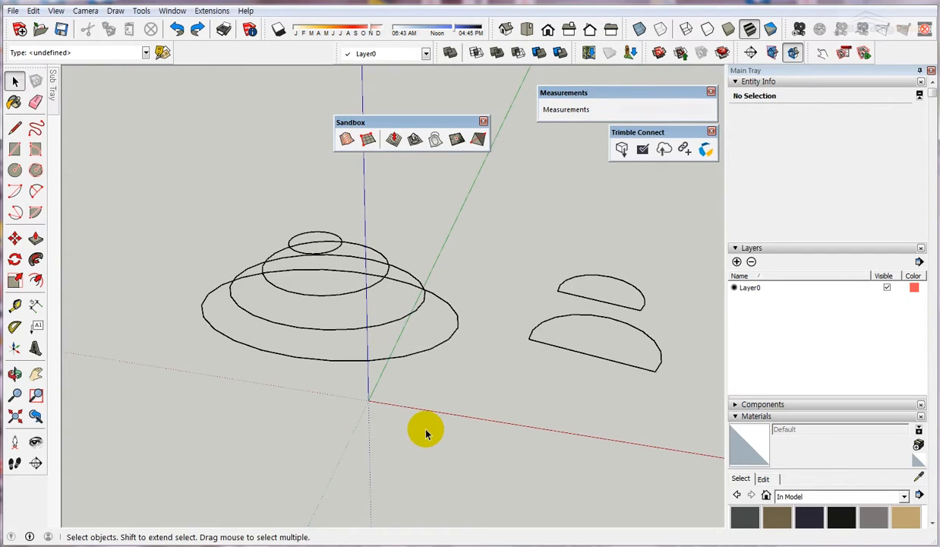
drag(479, 412, 184, 194)
middle_drag(314, 352, 374, 361)
middle_drag(355, 291, 303, 300)
click(346, 139)
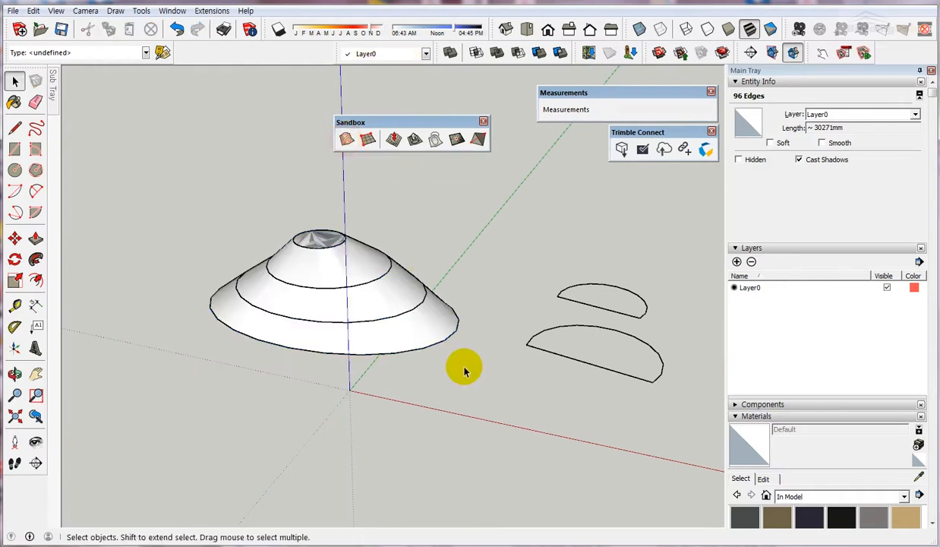
- Examine the generated terrain surface from several angles, including a close view of its slopes and top
middle_drag(465, 370, 311, 256)
scroll(227, 250, up, 5)
middle_drag(216, 250, 504, 321)
scroll(385, 325, down, 5)
middle_drag(405, 310, 297, 313)
scroll(324, 332, down, 2)
scroll(303, 293, up, 2)
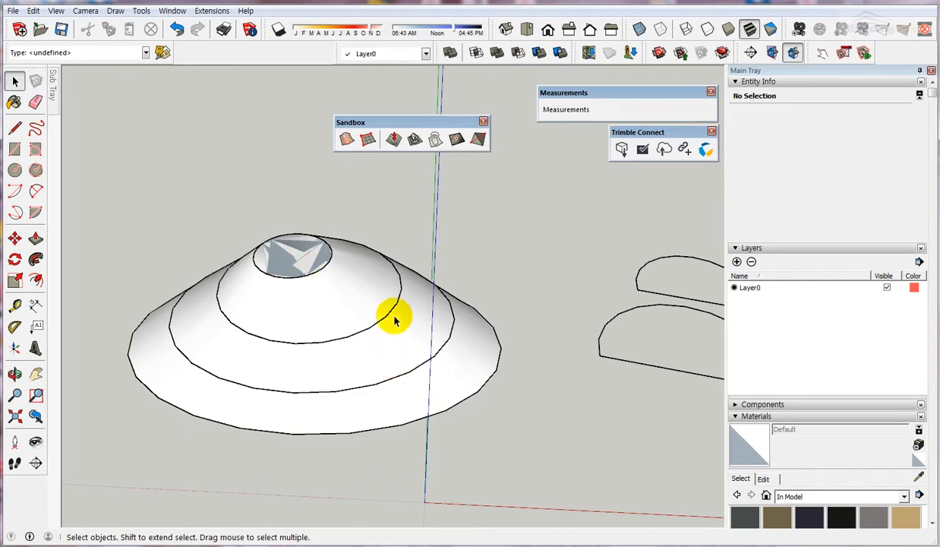
scroll(392, 445, down, 4)
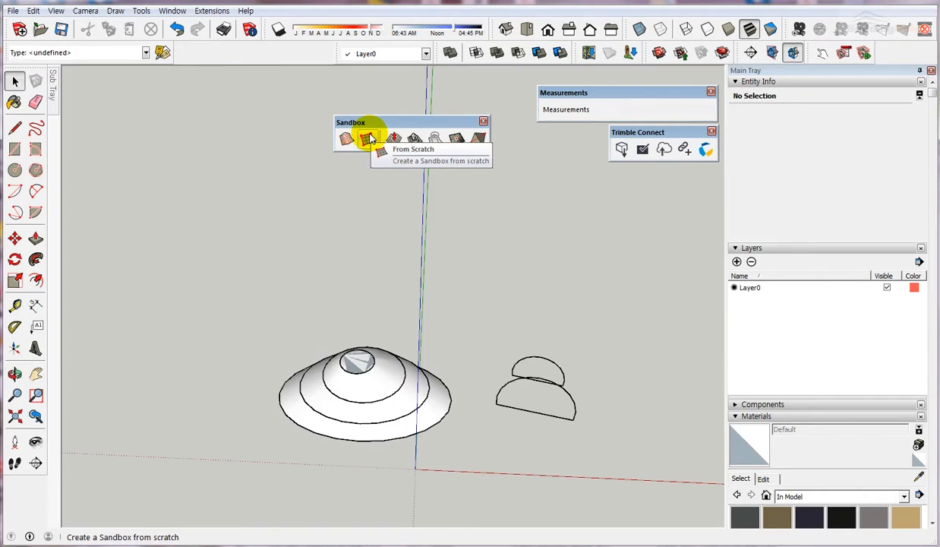
- Draw a From Scratch sandbox grid of five by seven cells with 3000 mm spacing behind the contour terrain
click(369, 138)
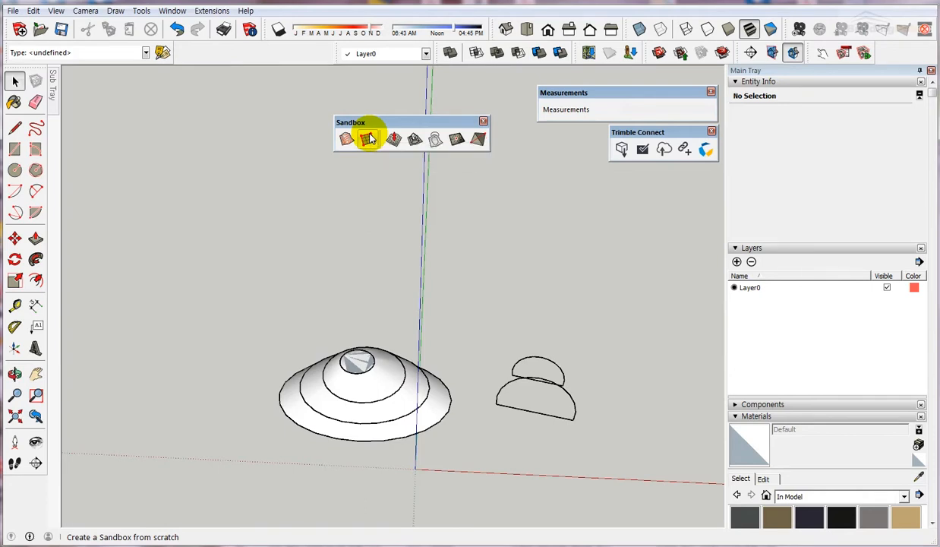
middle_drag(461, 308, 388, 378)
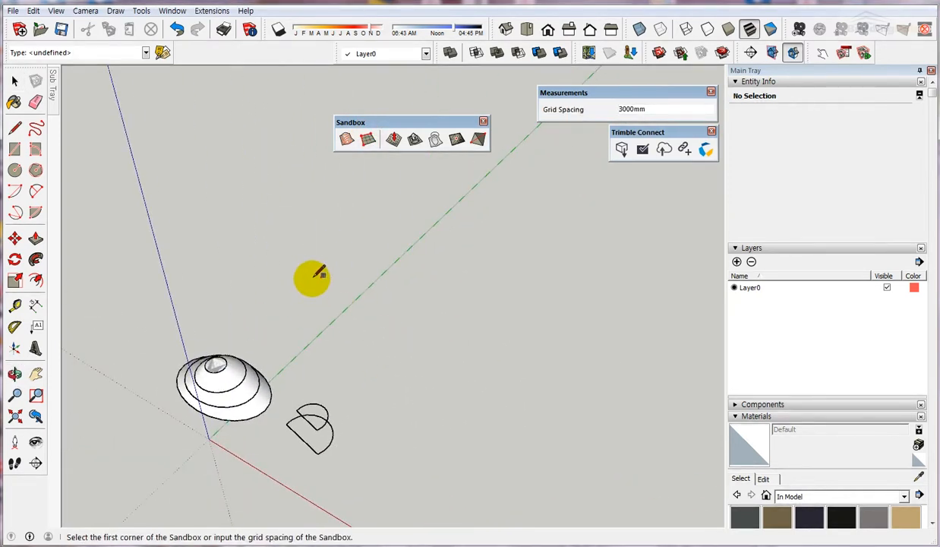
click(367, 140)
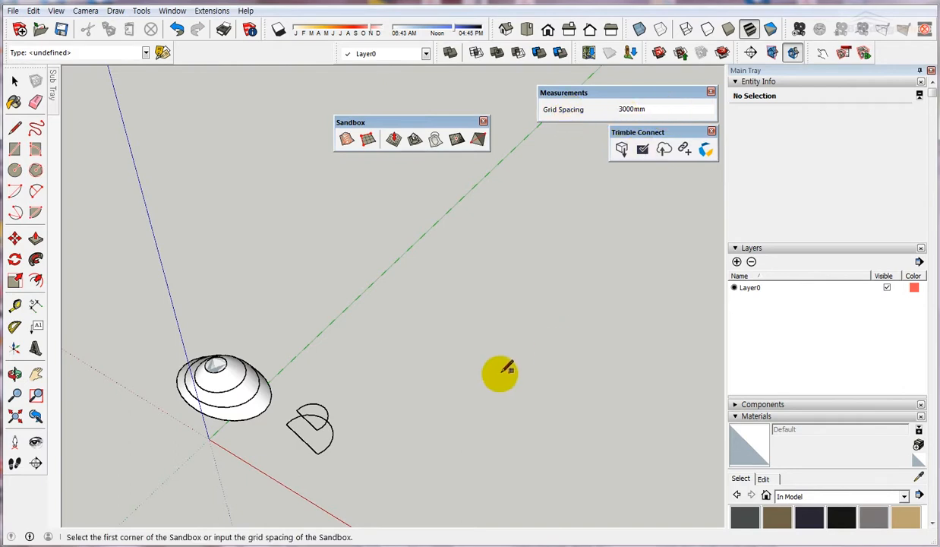
click(380, 309)
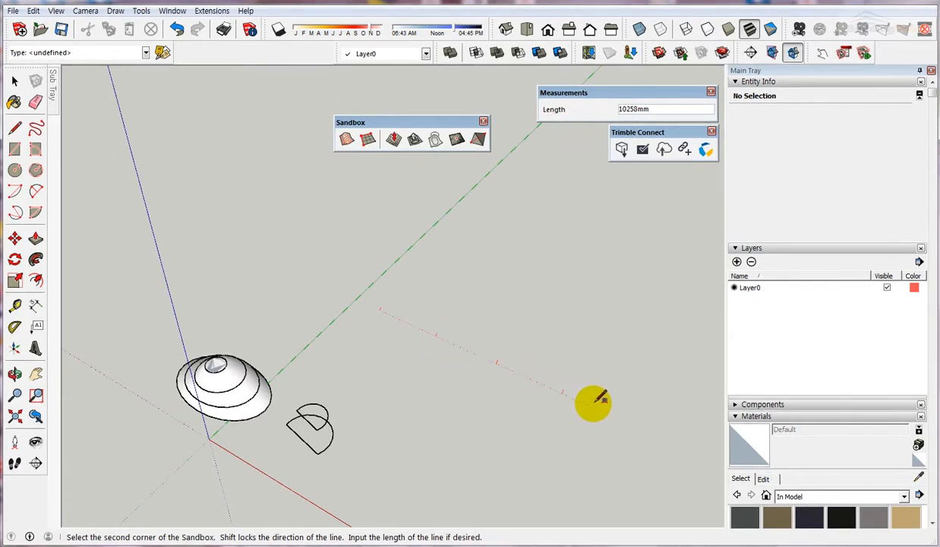
scroll(350, 316, down, 3)
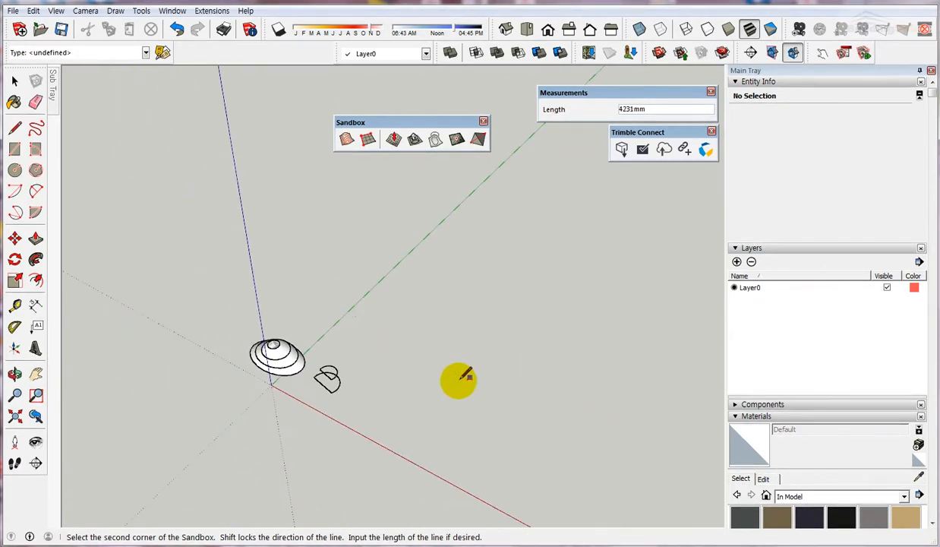
click(553, 395)
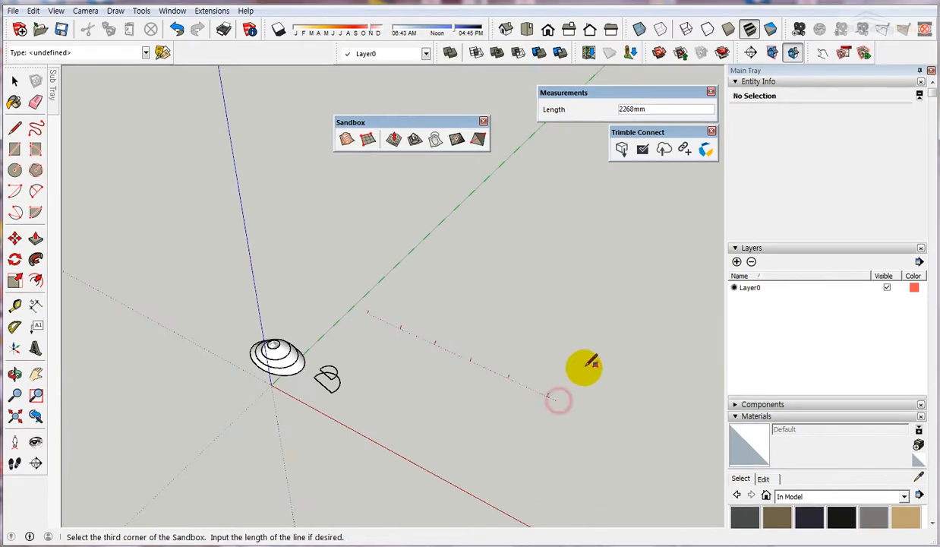
click(663, 247)
middle_drag(551, 367, 594, 369)
middle_drag(503, 417, 429, 226)
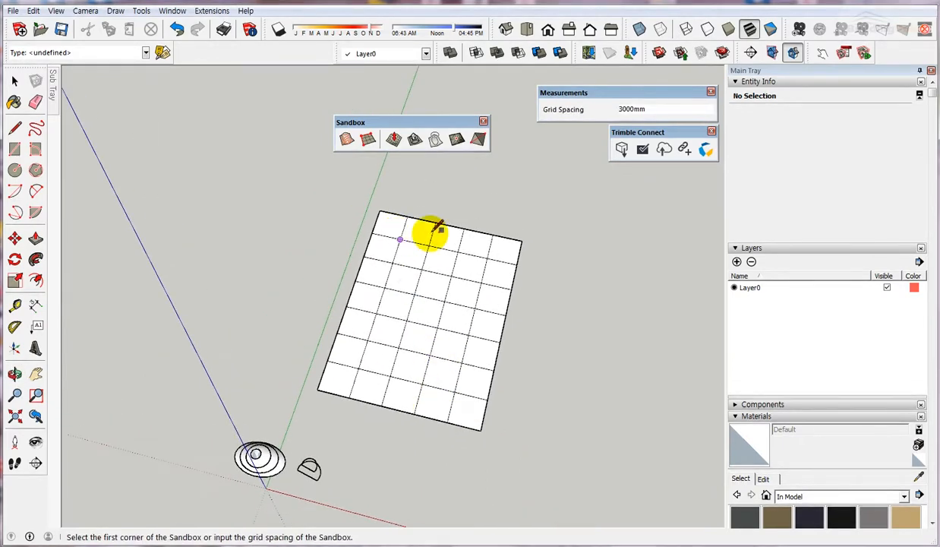
key(space)
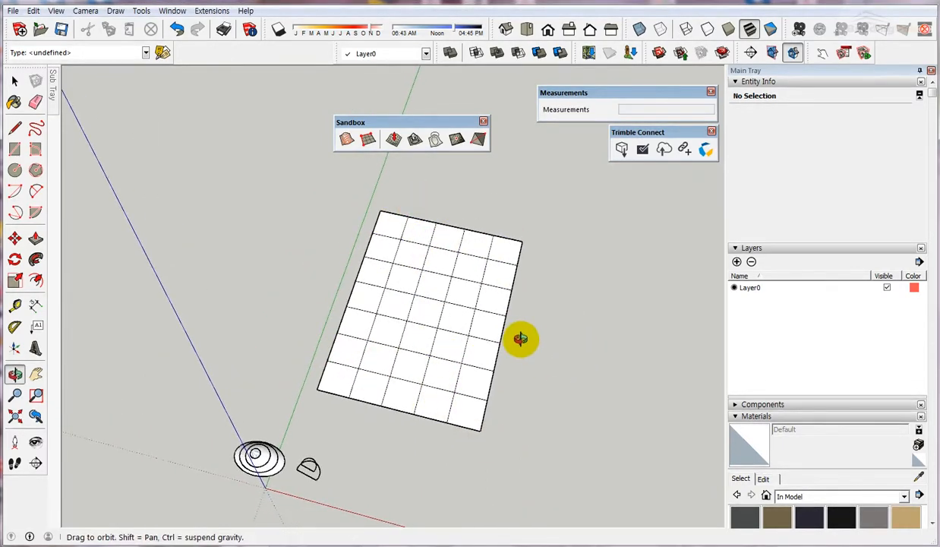
- Open the 3000 mm grid group and select all its geometry to examine how the cells are triangulated
middle_drag(517, 338, 418, 275)
scroll(423, 271, up, 3)
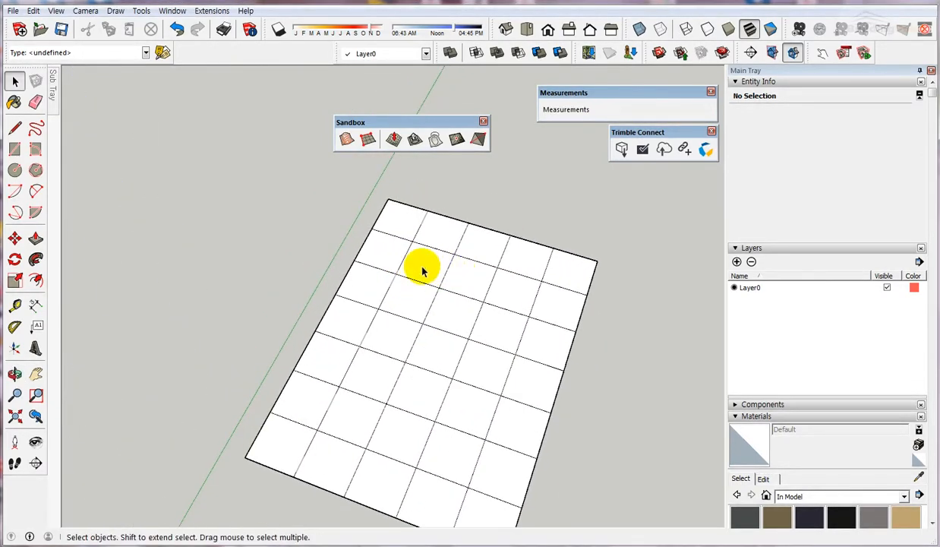
triple_click(421, 270)
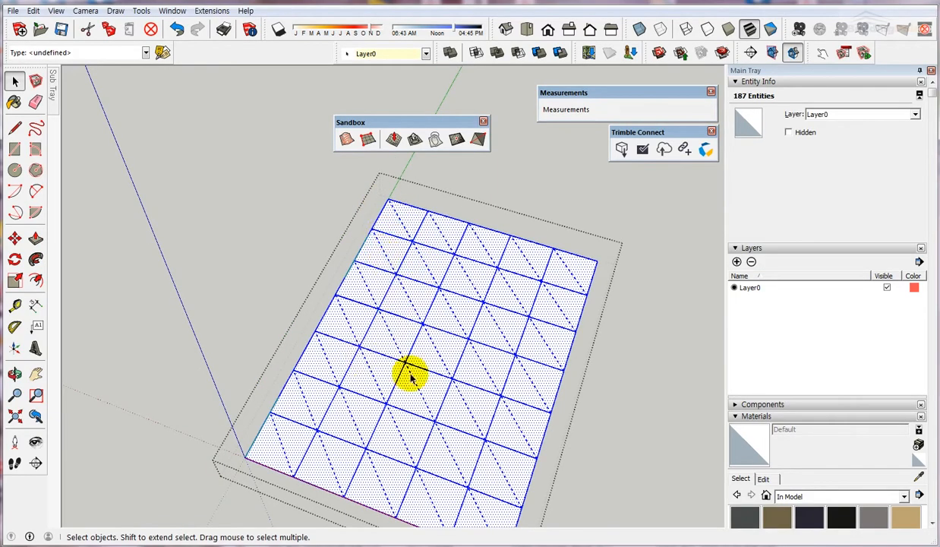
middle_drag(405, 373, 464, 371)
scroll(456, 357, up, 4)
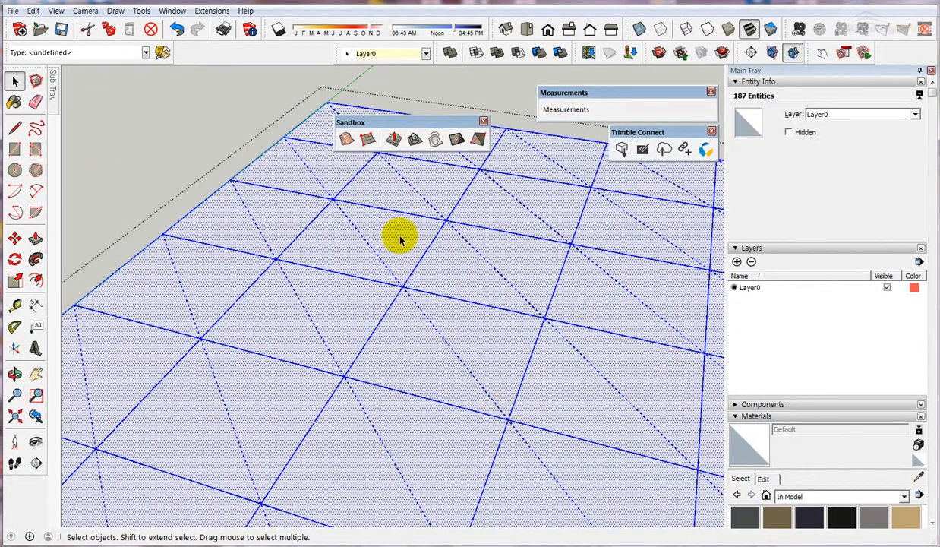
scroll(398, 235, down, 5)
middle_drag(400, 240, 399, 321)
- Undo the creation of the 3000 mm sandbox grid
click(176, 31)
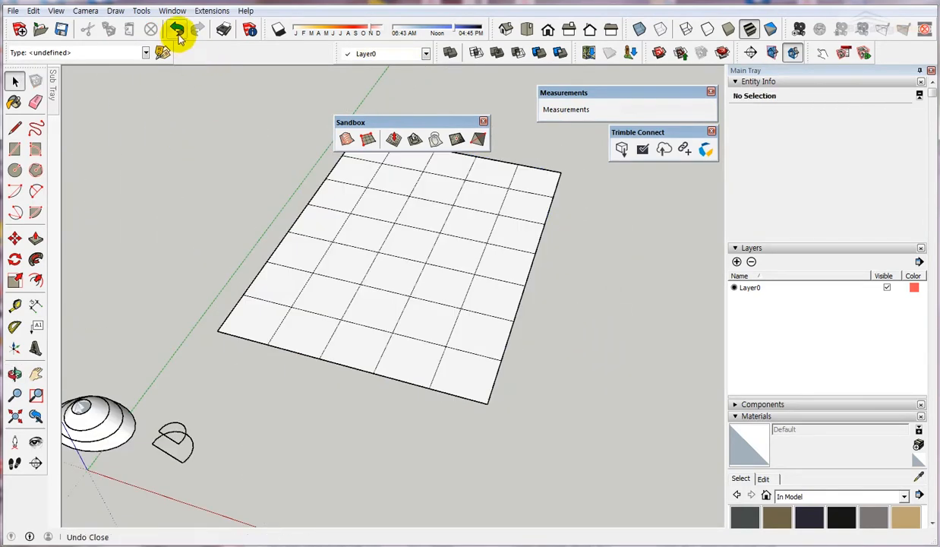
click(176, 30)
click(176, 31)
click(176, 31)
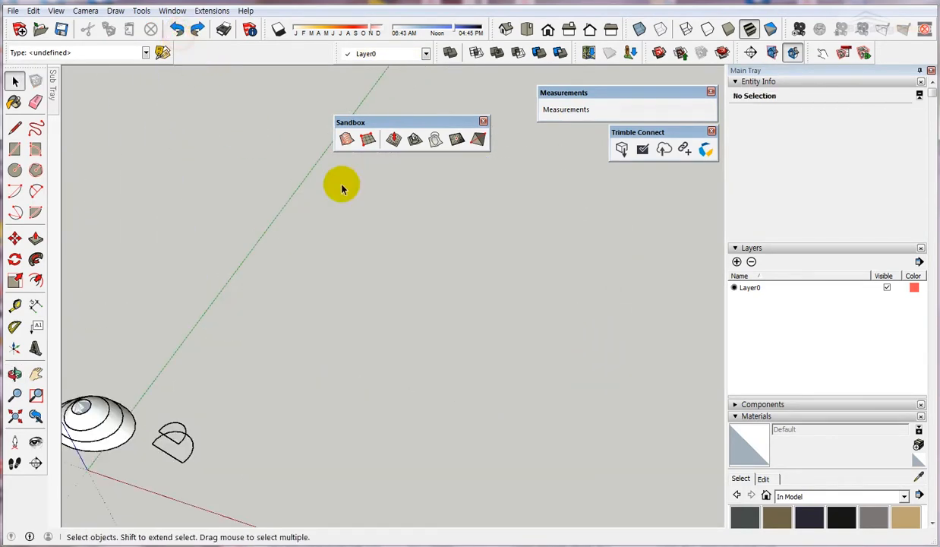
- Draw a large, roughly square From Scratch sandbox grid with 1500 mm spacing behind the contour terrain
click(368, 138)
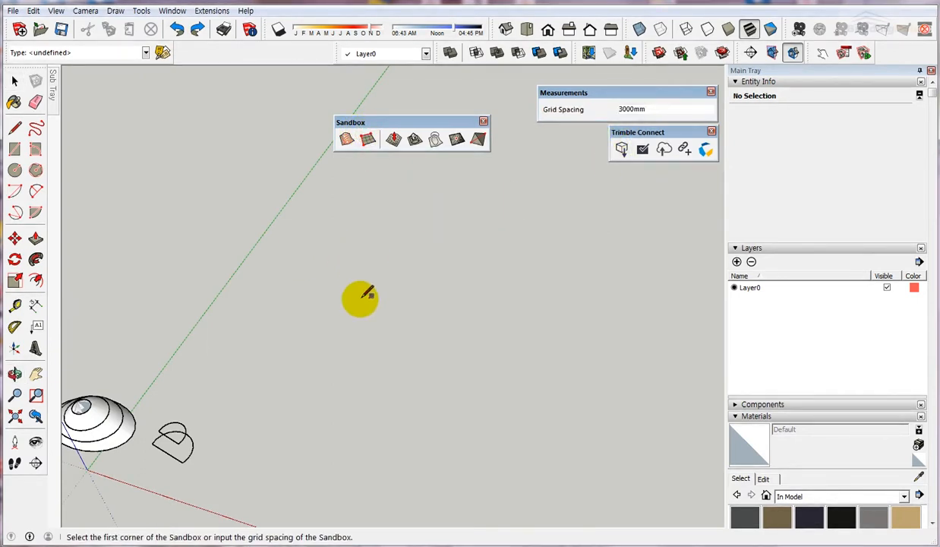
text(1500)
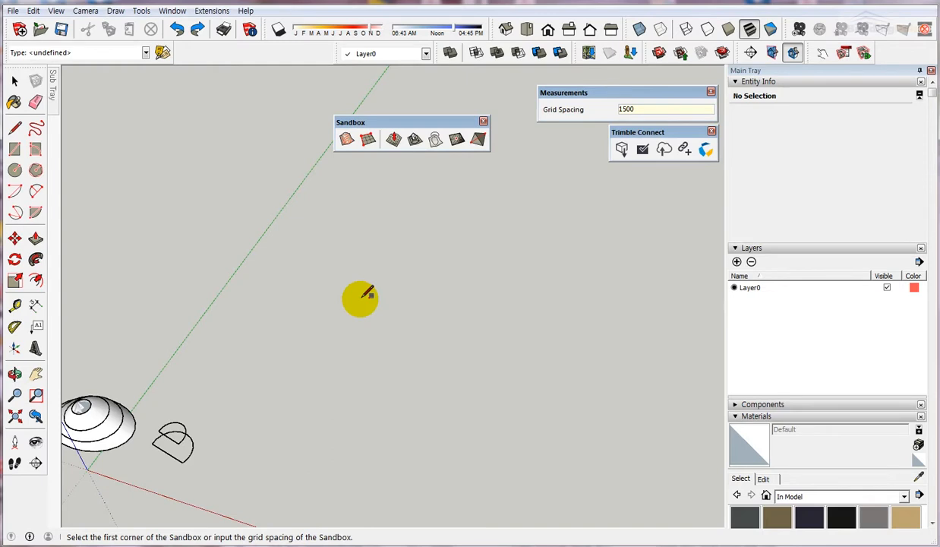
key(Return)
click(301, 271)
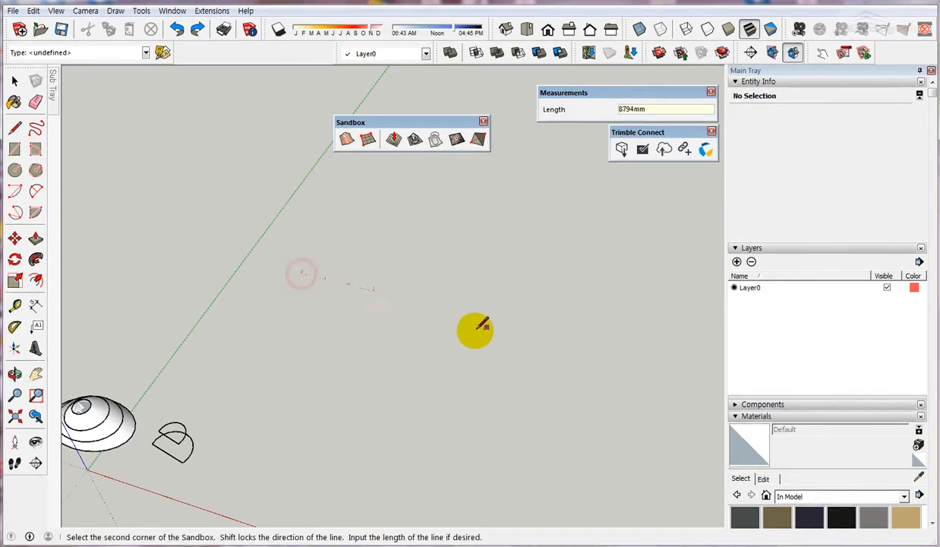
click(611, 347)
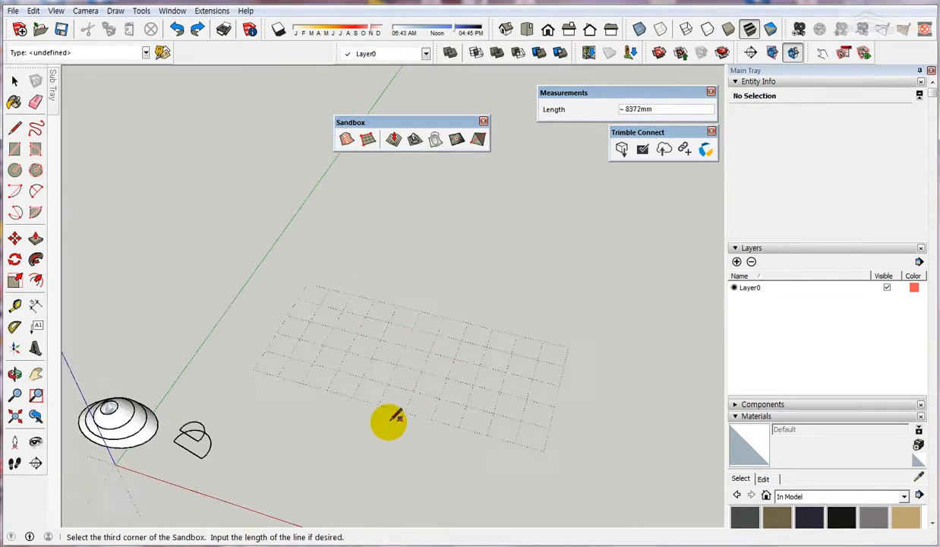
scroll(388, 423, down, 1)
click(593, 202)
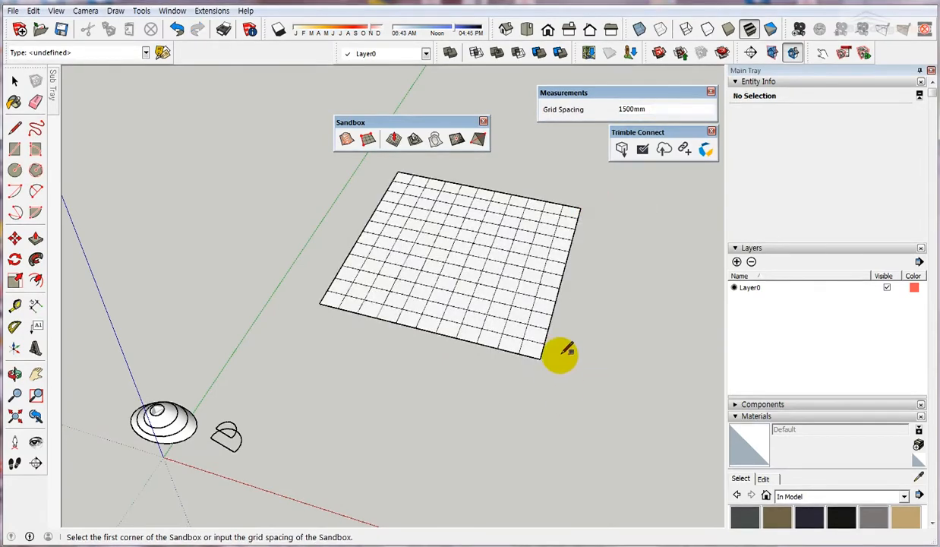
middle_drag(560, 352, 430, 216)
scroll(429, 215, up, 2)
click(14, 81)
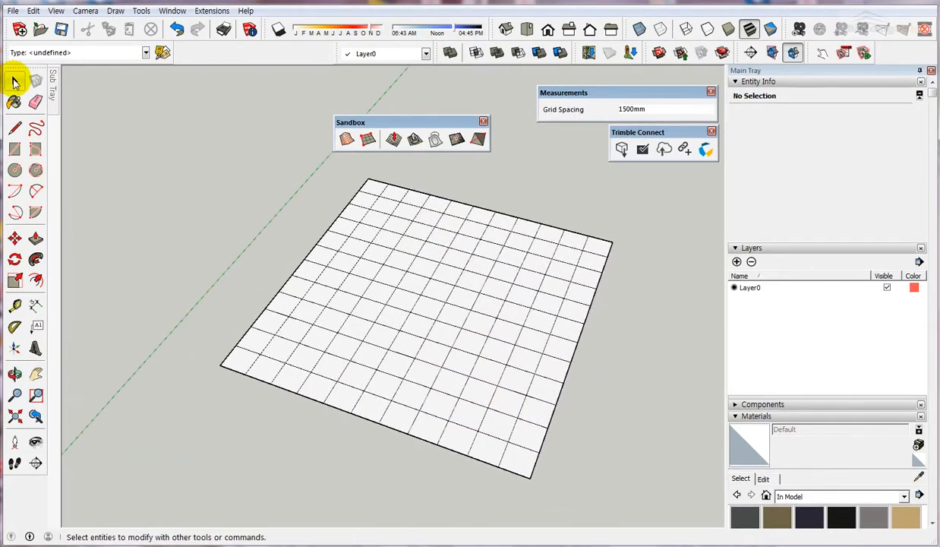
- Select the 1500 mm sandbox grid group and open it for editing
middle_drag(448, 444, 478, 470)
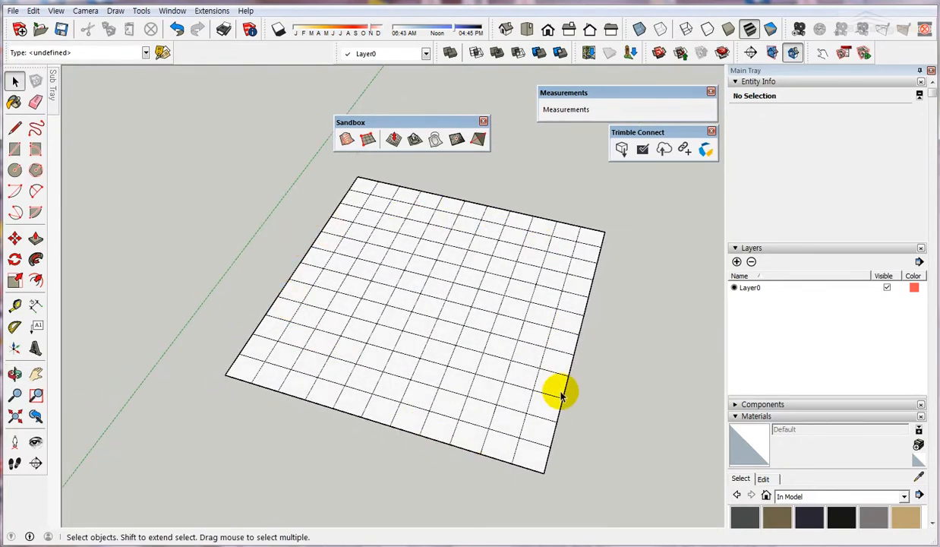
click(408, 238)
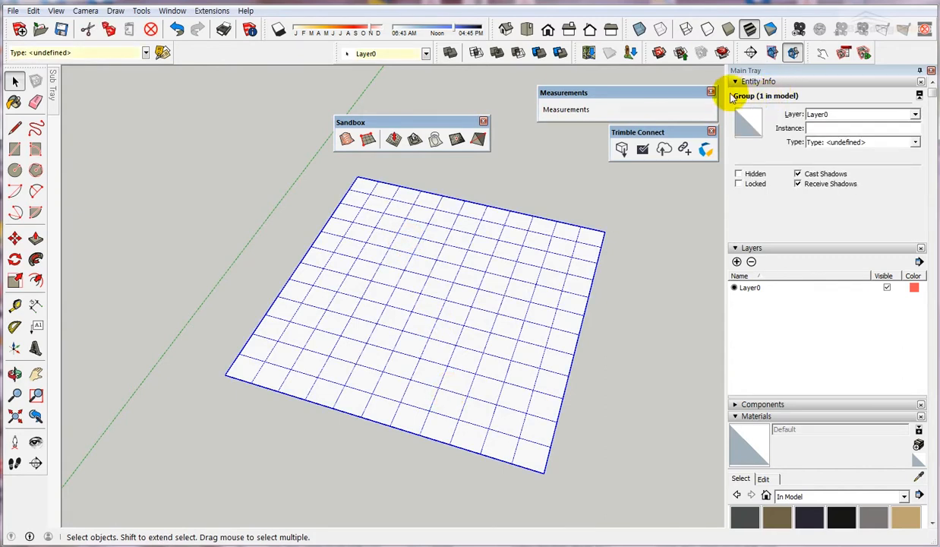
double_click(468, 264)
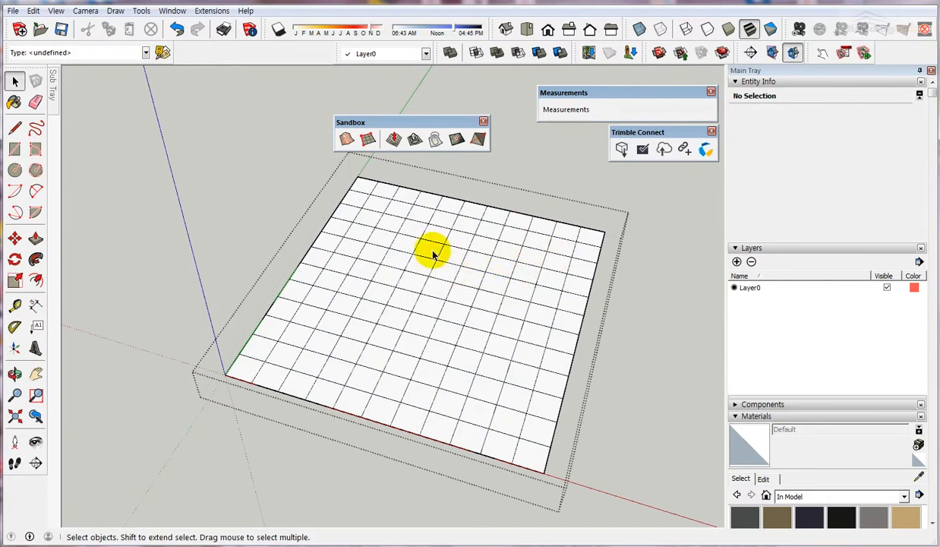
- With the Smoove tool at a 3000 mm radius, raise a peak about 1844 mm high near the middle of the grid
click(393, 142)
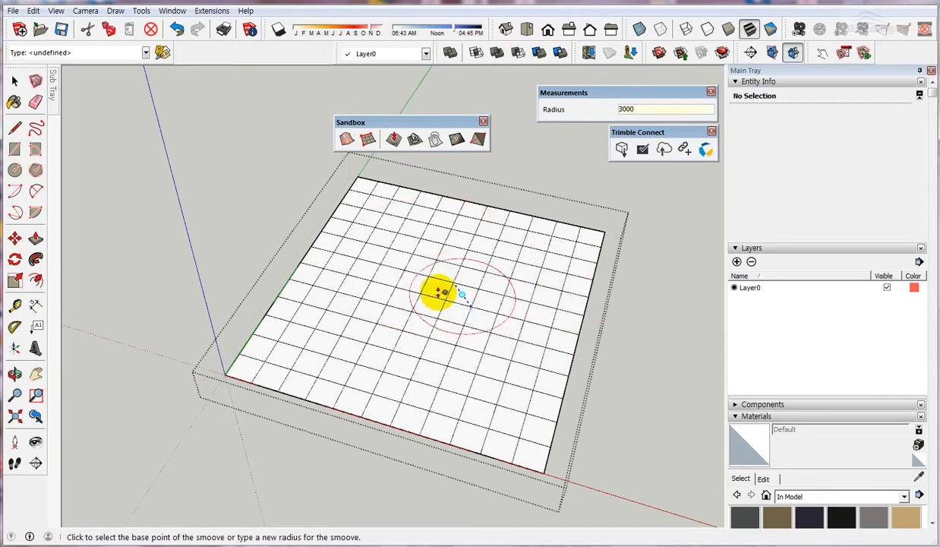
click(464, 315)
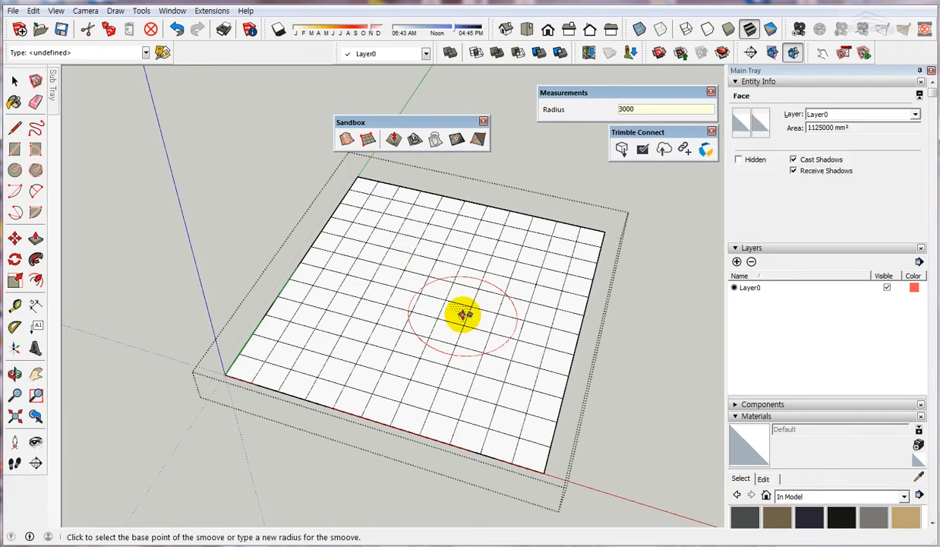
middle_drag(498, 293, 467, 285)
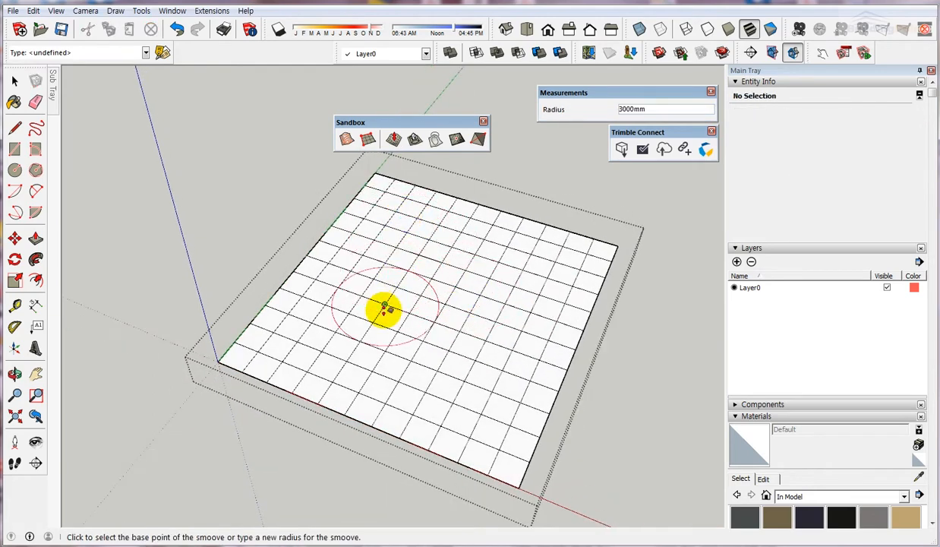
scroll(388, 288, up, 4)
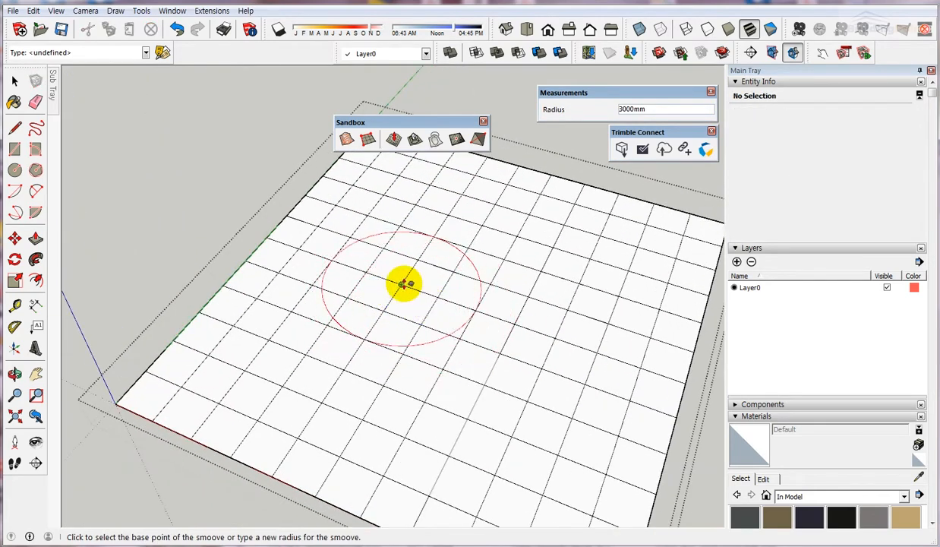
click(407, 285)
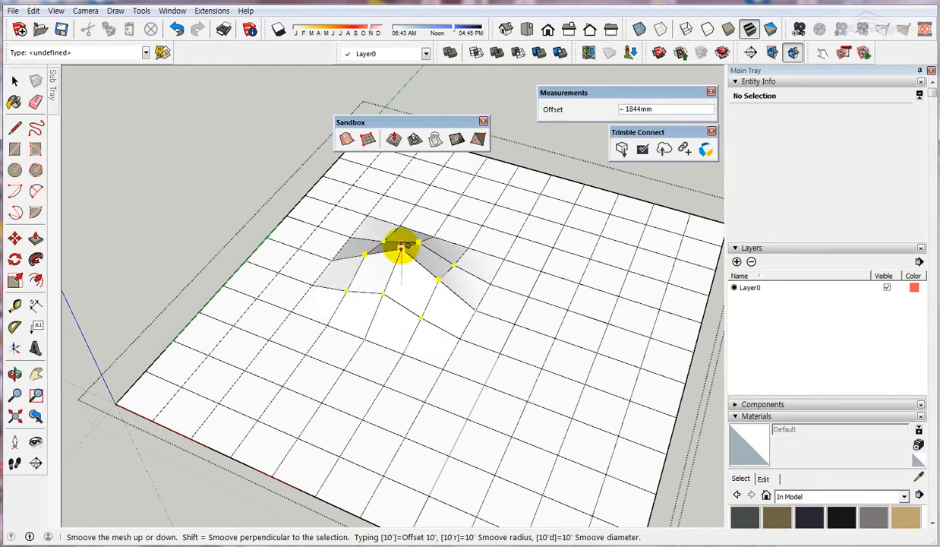
click(400, 247)
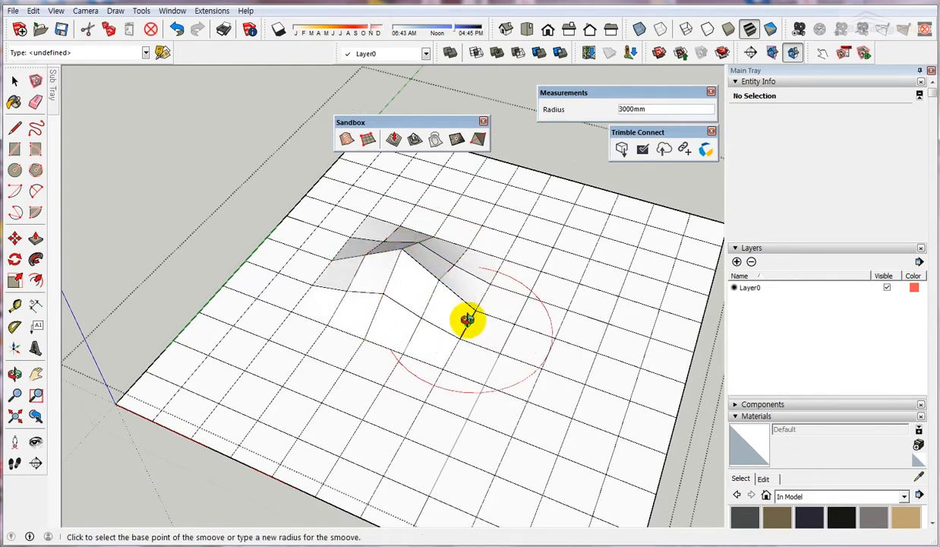
- Set the Smoove radius to 6000 mm and lower the terrain near the corner opposite the origin and inside the adjacent edge, the latter about 486 mm
middle_drag(465, 319, 394, 204)
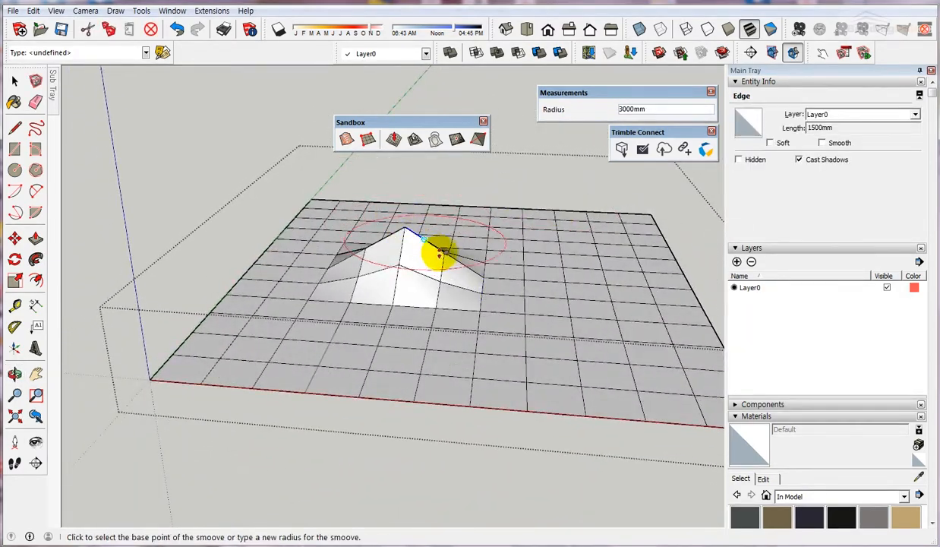
middle_drag(499, 311, 320, 365)
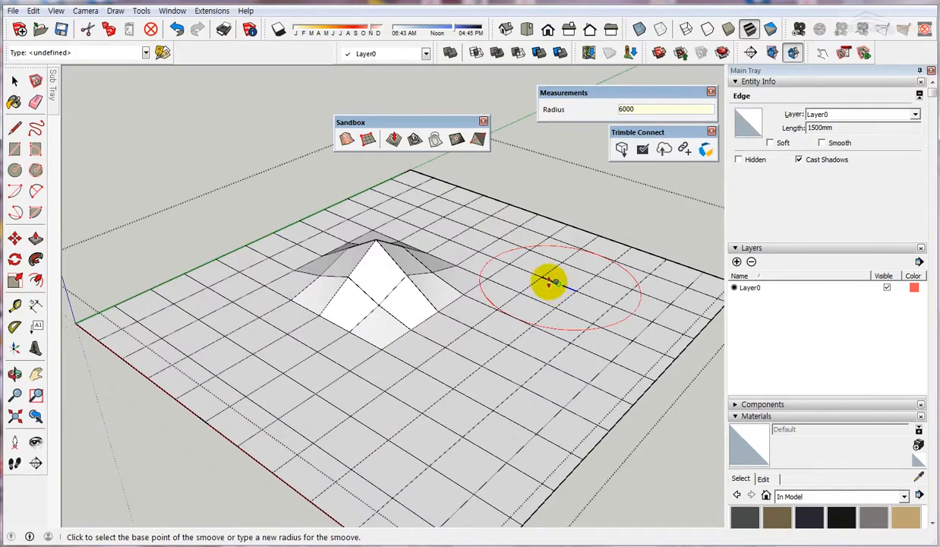
middle_drag(549, 283, 493, 361)
click(545, 294)
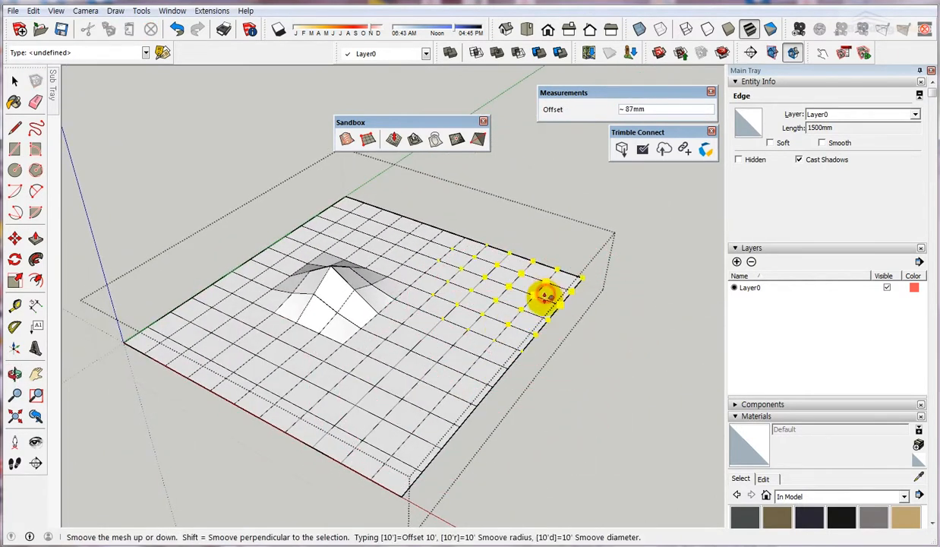
click(540, 311)
click(436, 351)
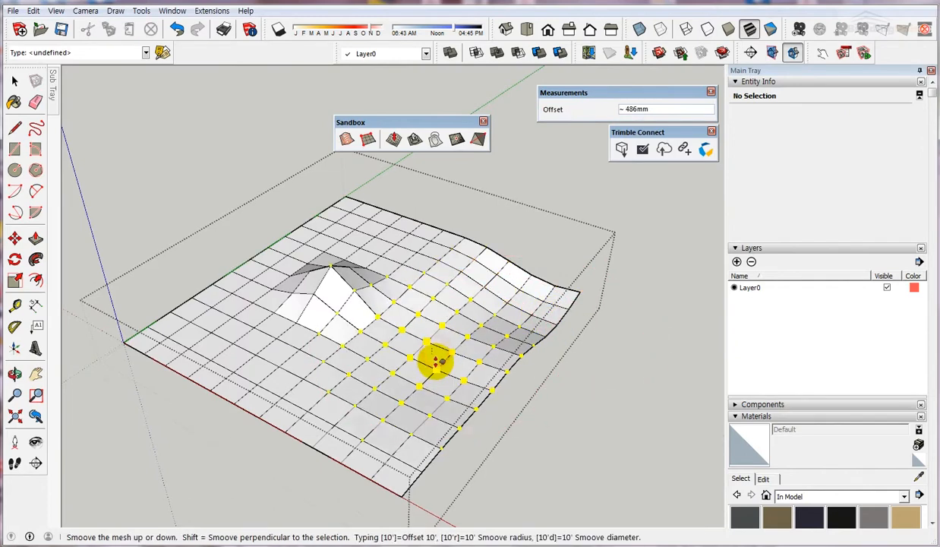
click(436, 362)
- Smoove up a hill about 1038 mm high near the red-axis edge, and raise the green-axis edge and the corner at its far end
click(218, 364)
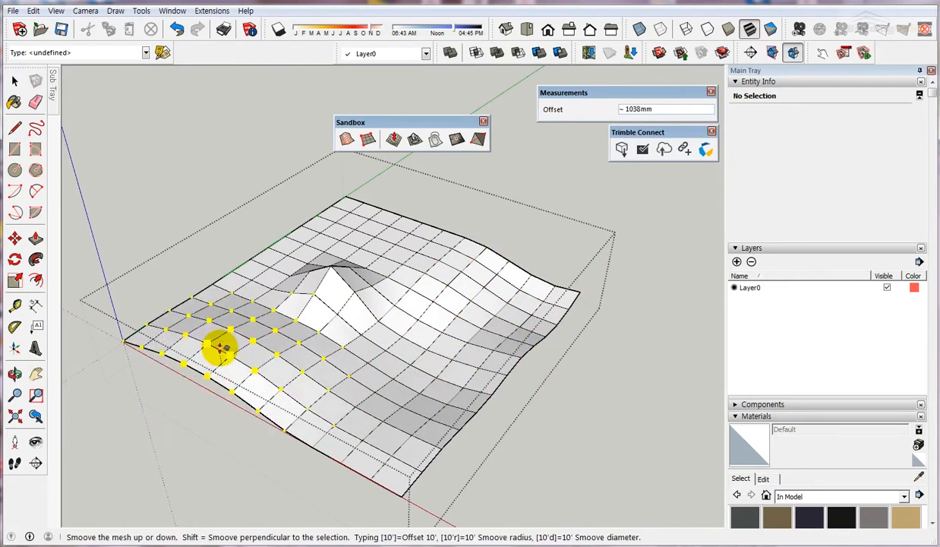
click(221, 348)
click(256, 266)
click(253, 259)
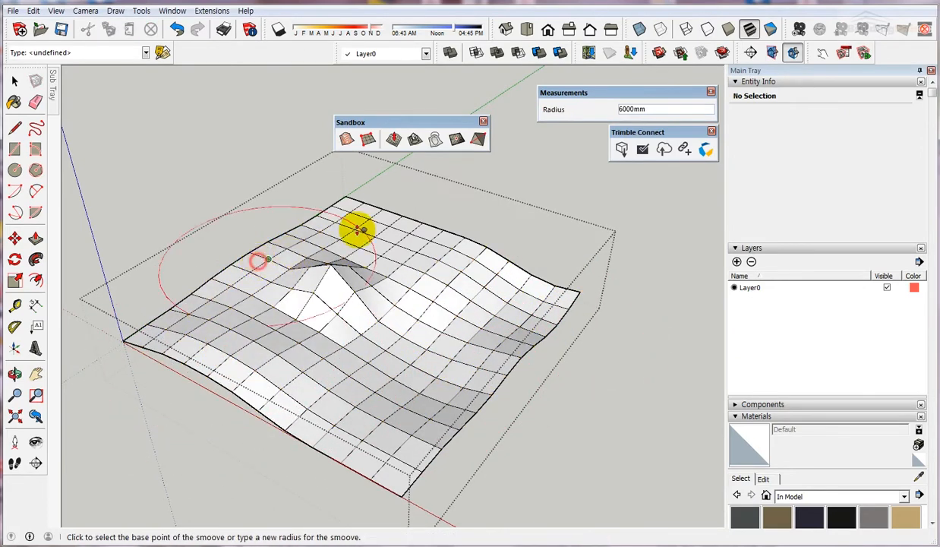
click(355, 227)
click(364, 213)
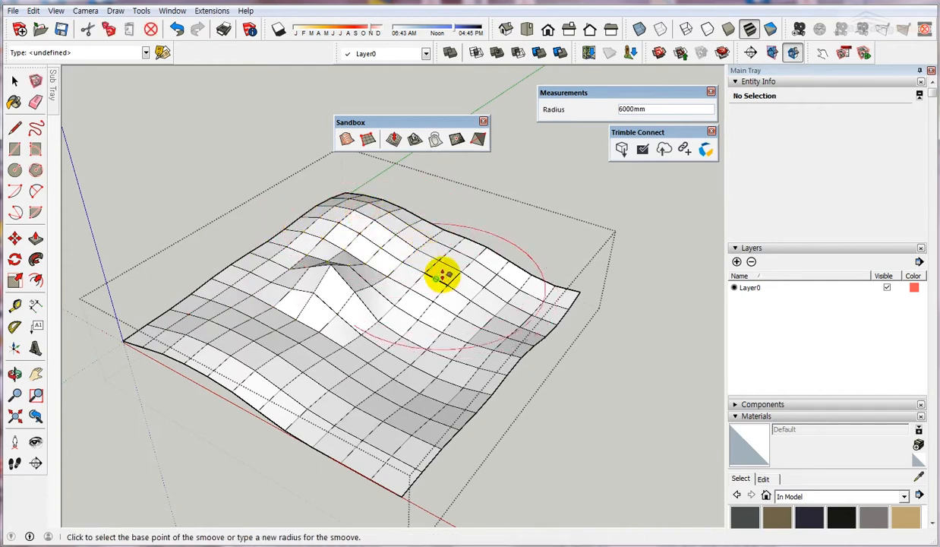
- Smoove down the area beside the central peak and the peak itself, and slightly raise the corner at the red-axis end
click(443, 276)
click(420, 285)
click(331, 264)
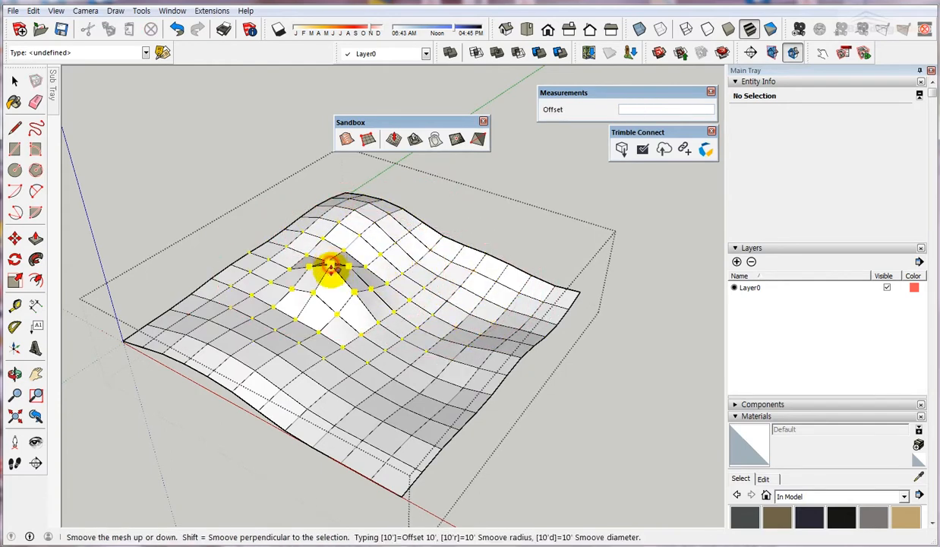
click(330, 289)
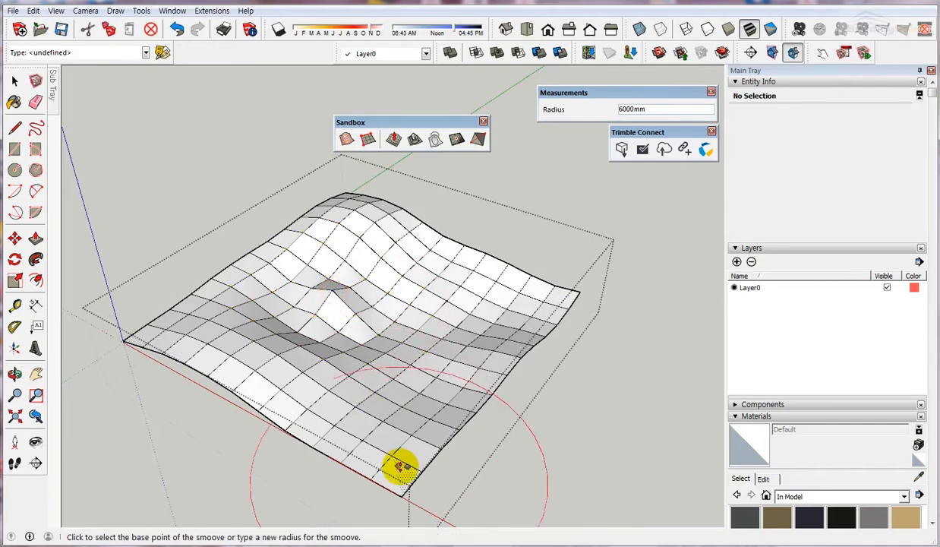
click(399, 459)
click(400, 451)
- Select all the terrain geometry and soften its edges to 42.9 degrees with smooth normals and coplanar softening on
middle_drag(400, 451, 101, 50)
click(13, 81)
middle_drag(318, 386, 420, 456)
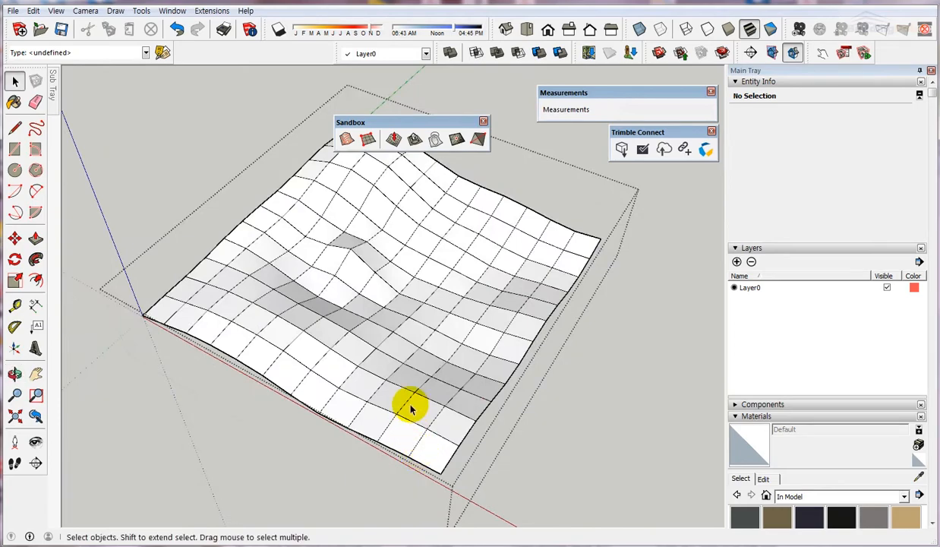
middle_drag(410, 410, 335, 218)
triple_click(335, 218)
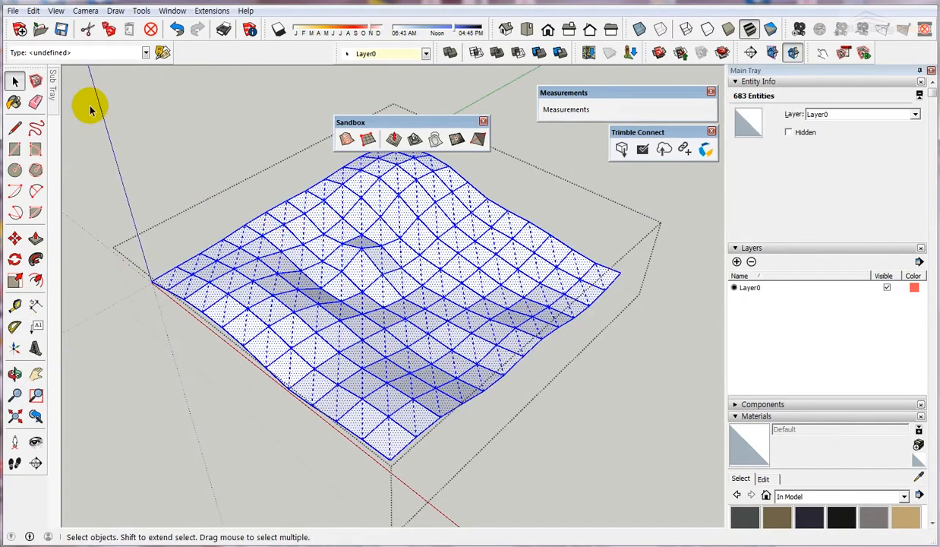
mouse_move(53, 102)
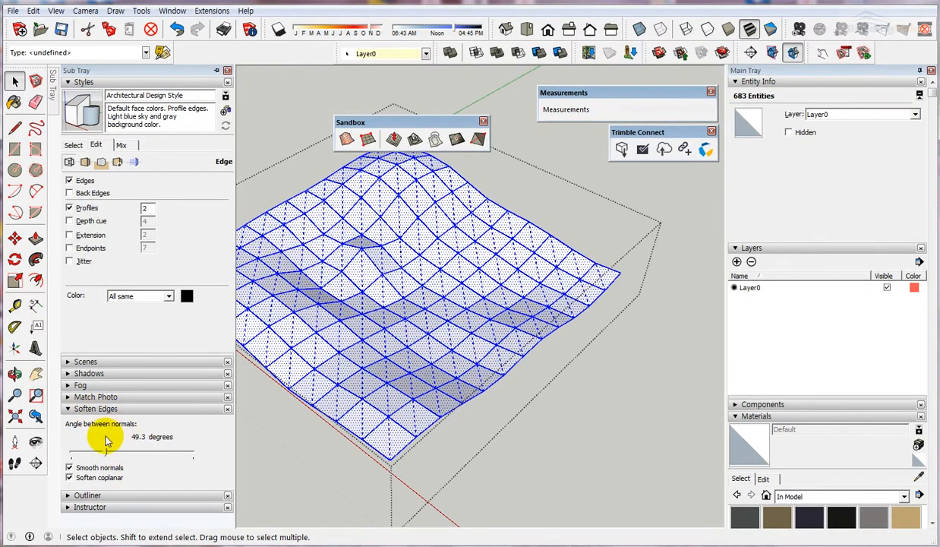
click(106, 477)
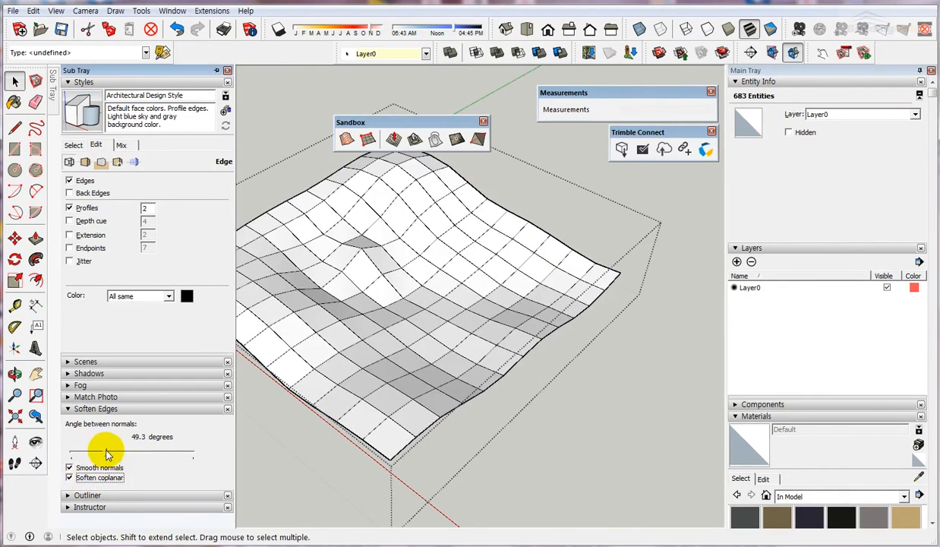
mouse_move(107, 454)
mouse_down()
mouse_move(79, 454)
mouse_move(100, 454)
mouse_up()
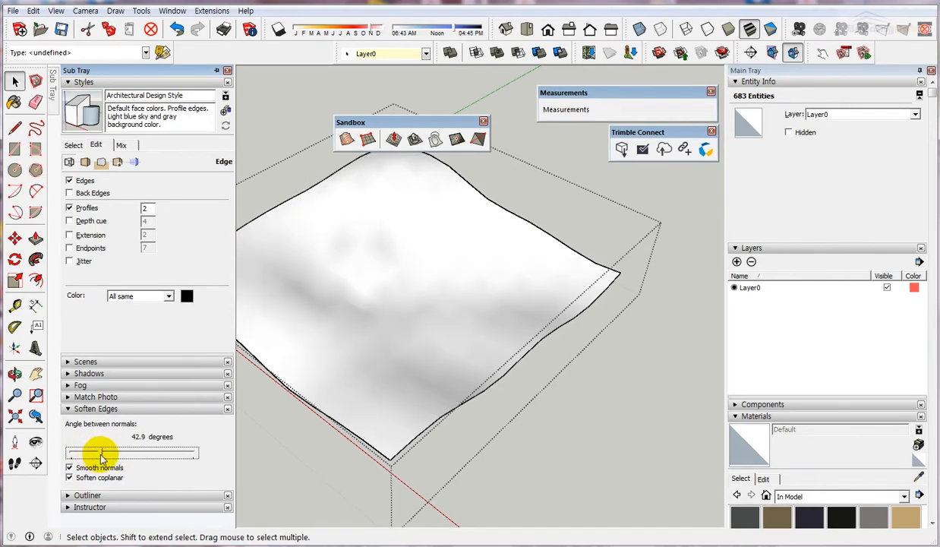
middle_drag(612, 406, 552, 275)
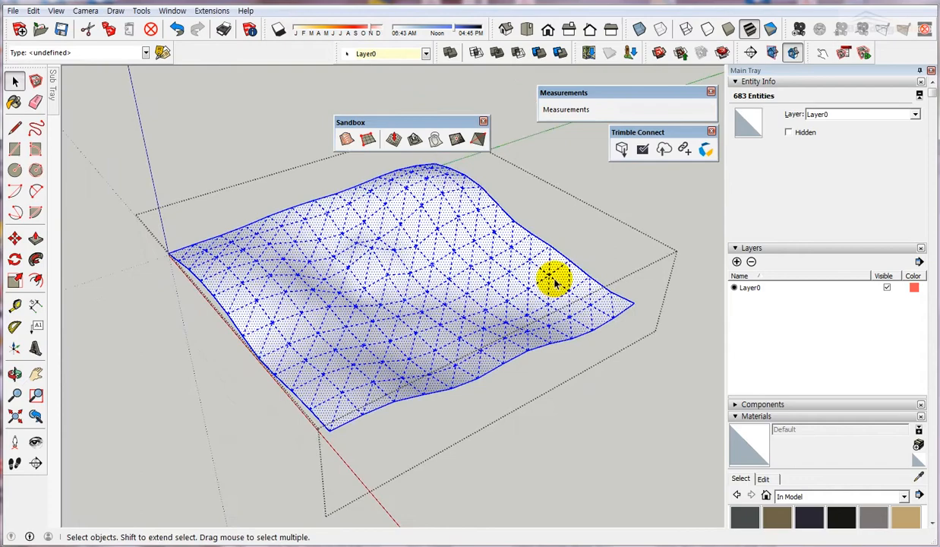
click(570, 243)
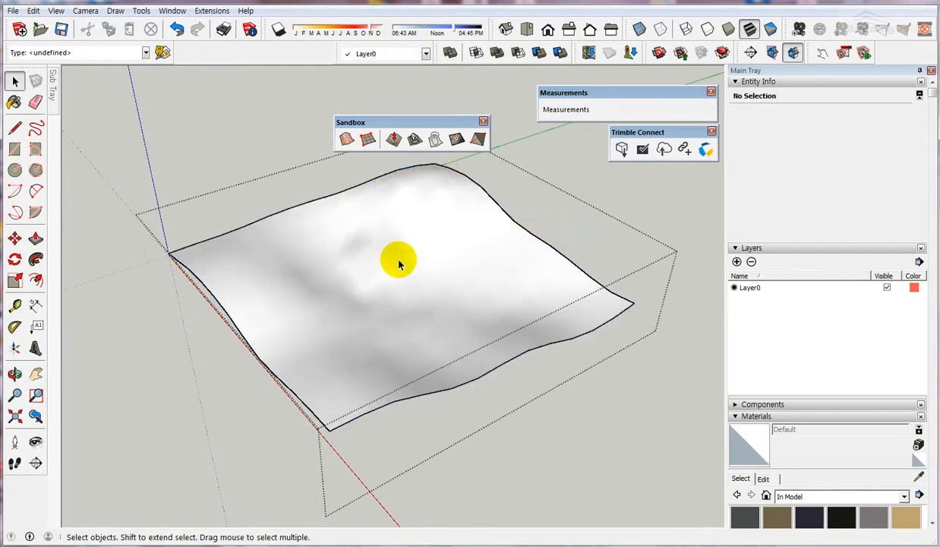
middle_drag(501, 344, 698, 392)
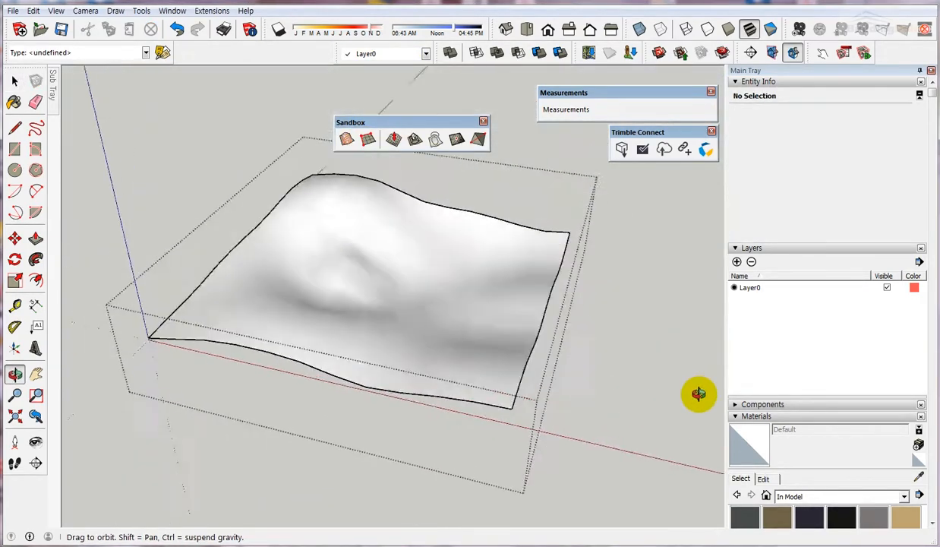
middle_drag(243, 258, 250, 265)
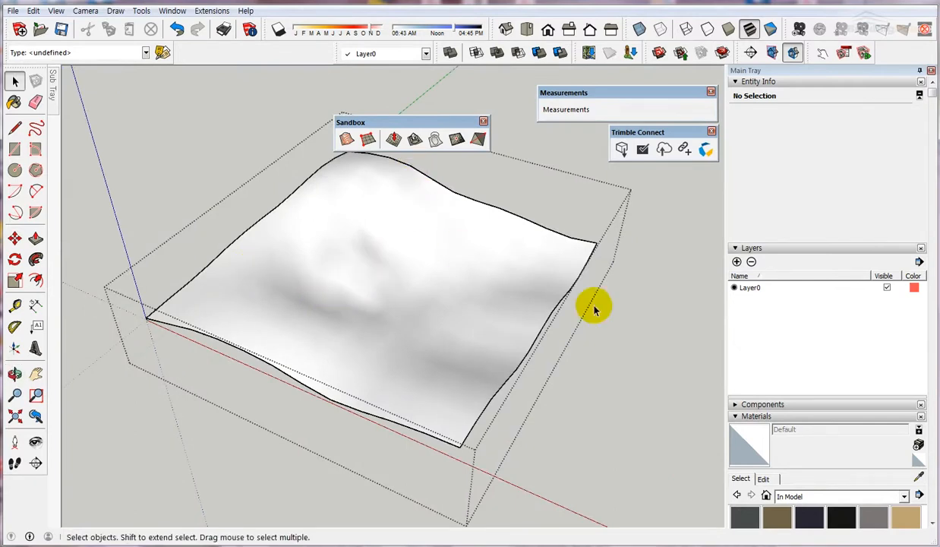
- Draw a rectangle about 3741 by 3048 mm on the ground beside the terrain
click(414, 139)
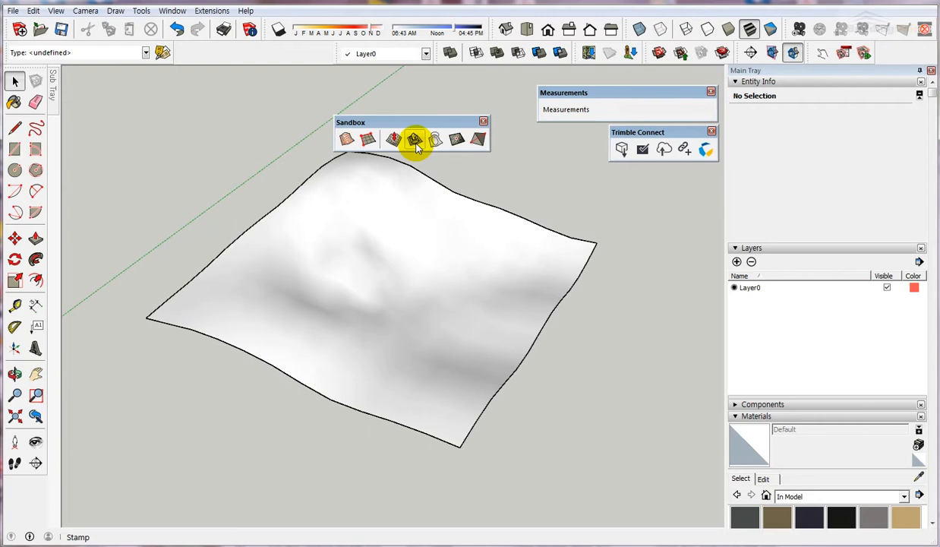
middle_drag(387, 303, 385, 412)
key(r)
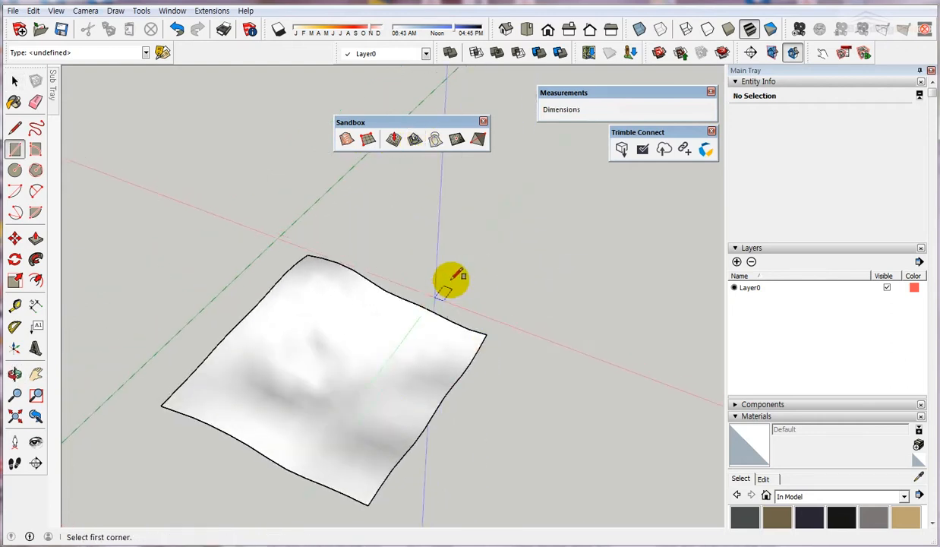
click(473, 273)
click(529, 266)
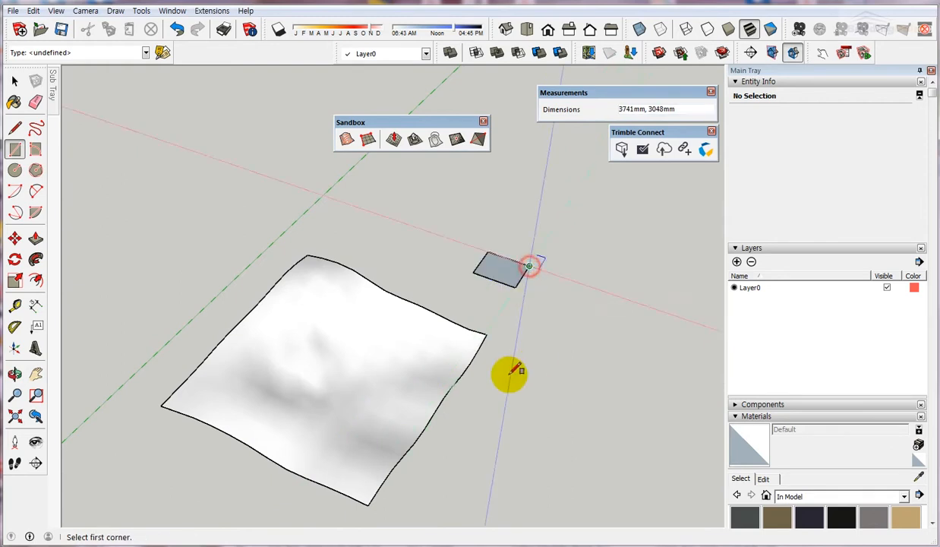
- Select the whole rectangle and move it straight up about 3095 mm
key(space)
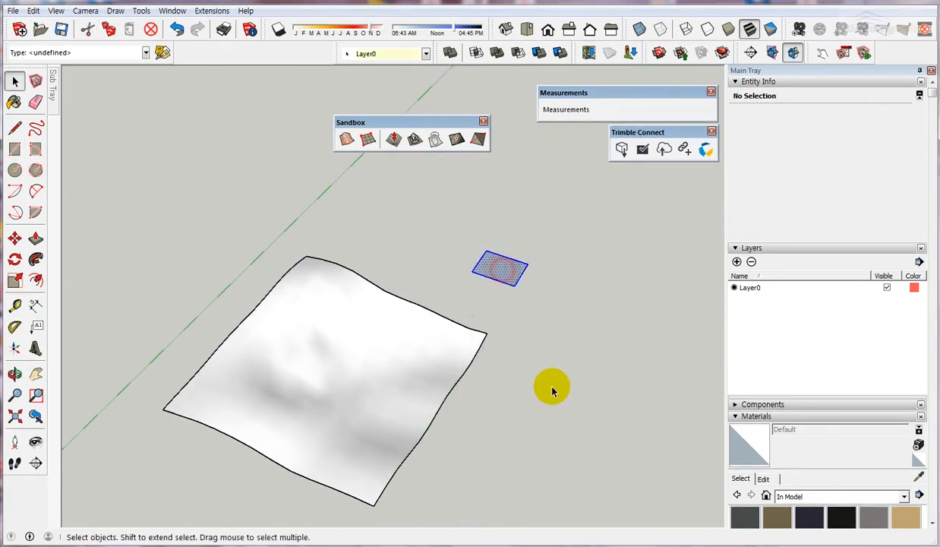
key(m)
middle_drag(508, 366, 564, 312)
click(564, 312)
click(568, 279)
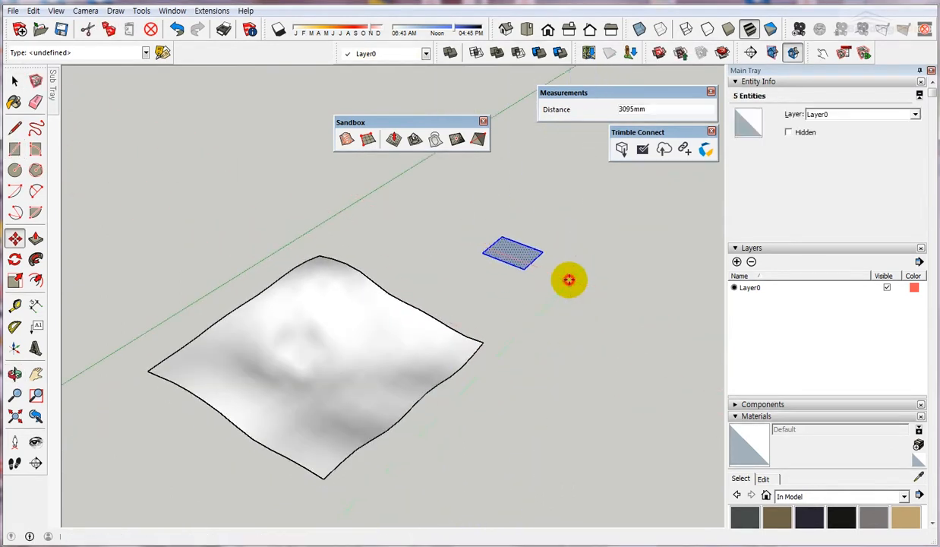
- In top view, move the raised rectangle over the middle of the terrain
click(527, 29)
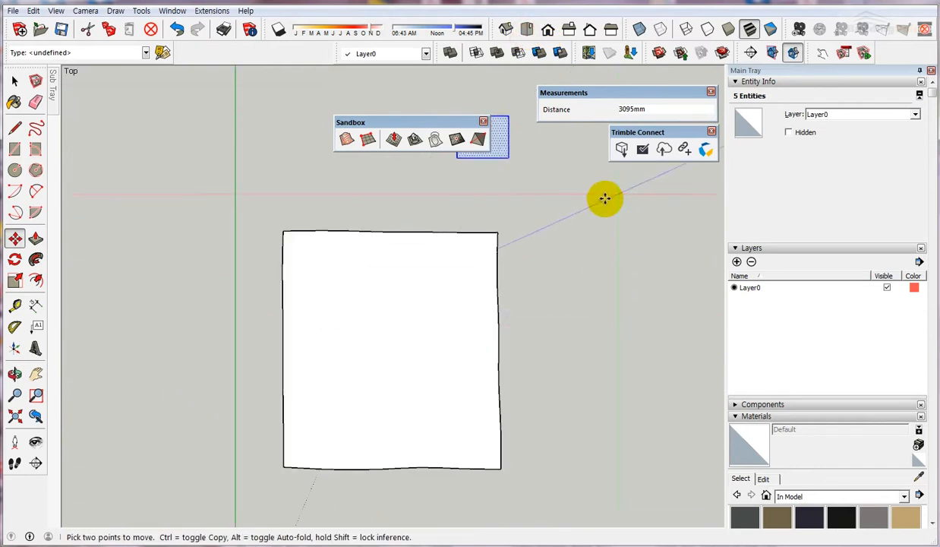
click(604, 199)
click(538, 392)
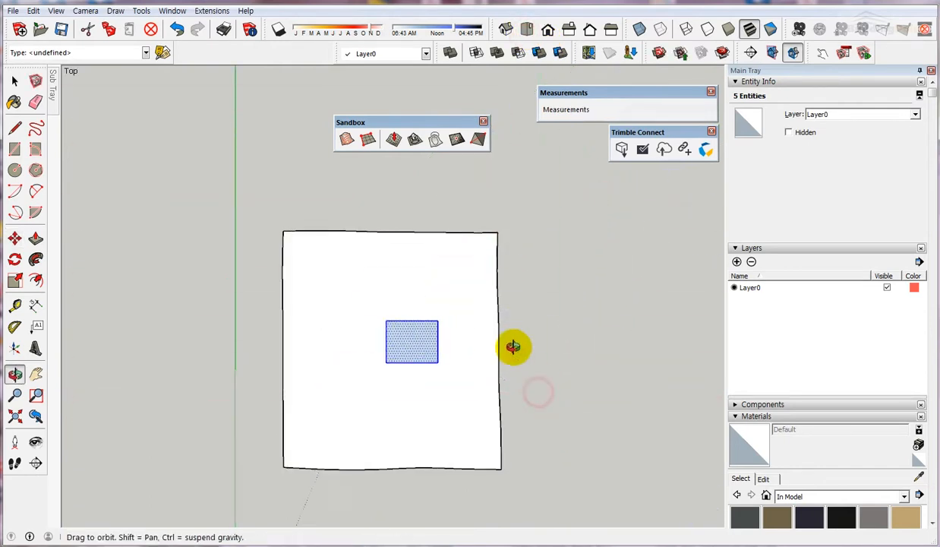
mouse_move(513, 346)
middle_down()
mouse_move(411, 201)
mouse_move(420, 420)
mouse_move(465, 360)
mouse_move(452, 322)
middle_up()
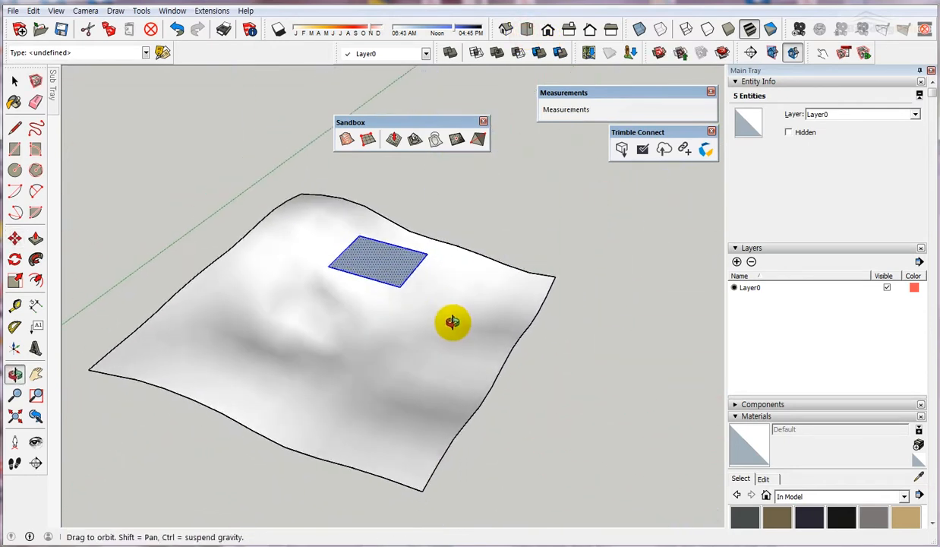
key(m)
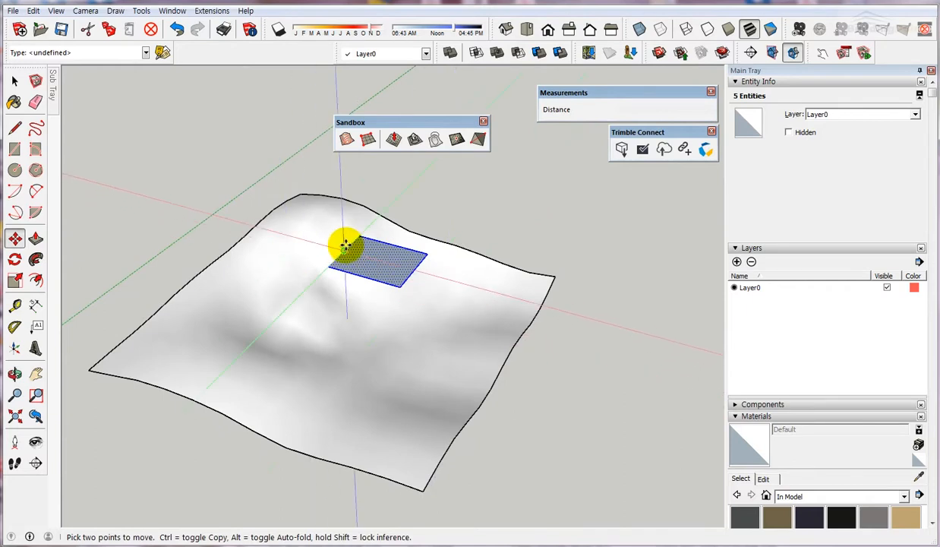
- Try stamping the raised rectangle into the terrain with a 1000 mm offset, and undo the stamp
click(413, 140)
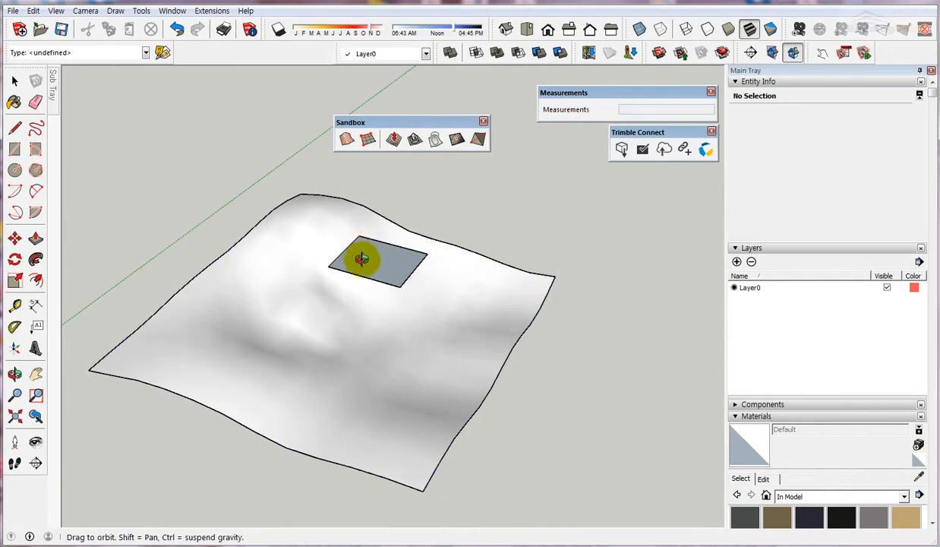
scroll(365, 256, up, 5)
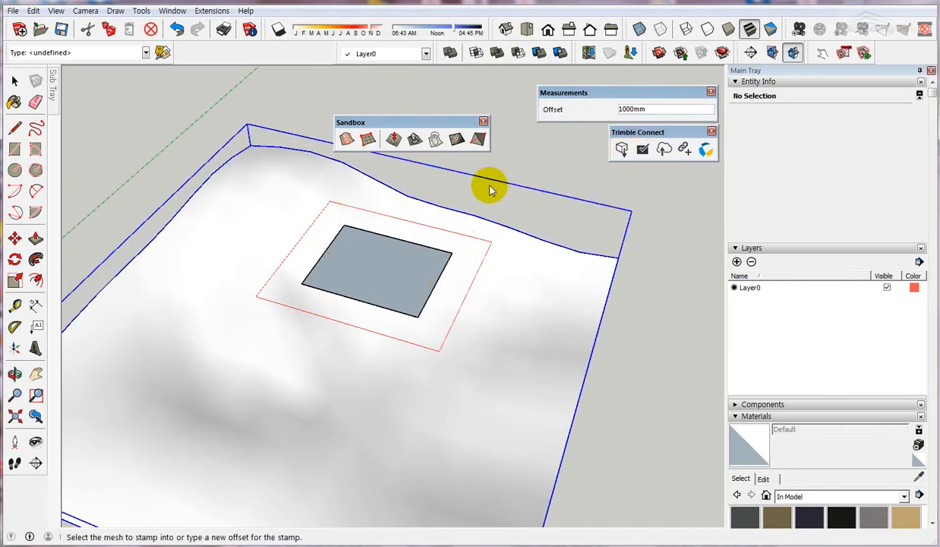
scroll(489, 190, down, 1)
click(371, 346)
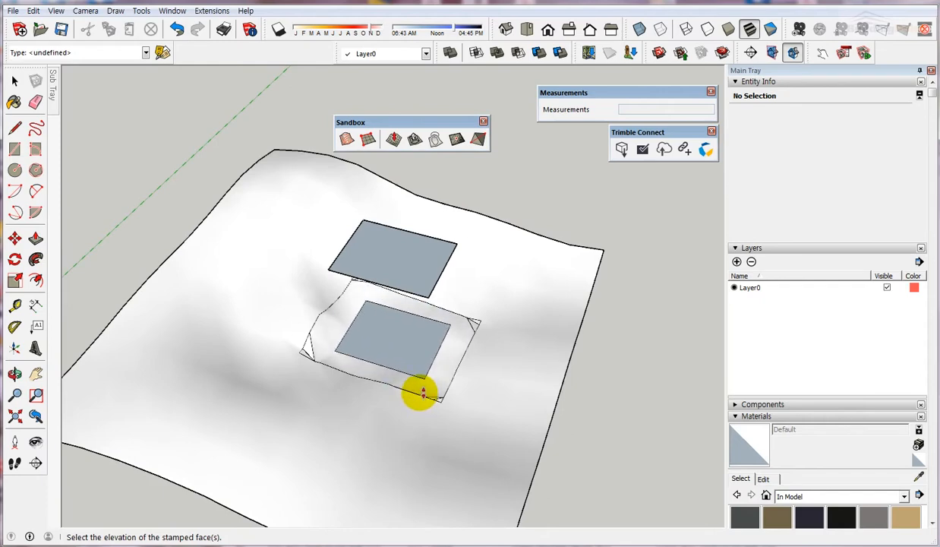
click(422, 393)
middle_drag(423, 392, 374, 335)
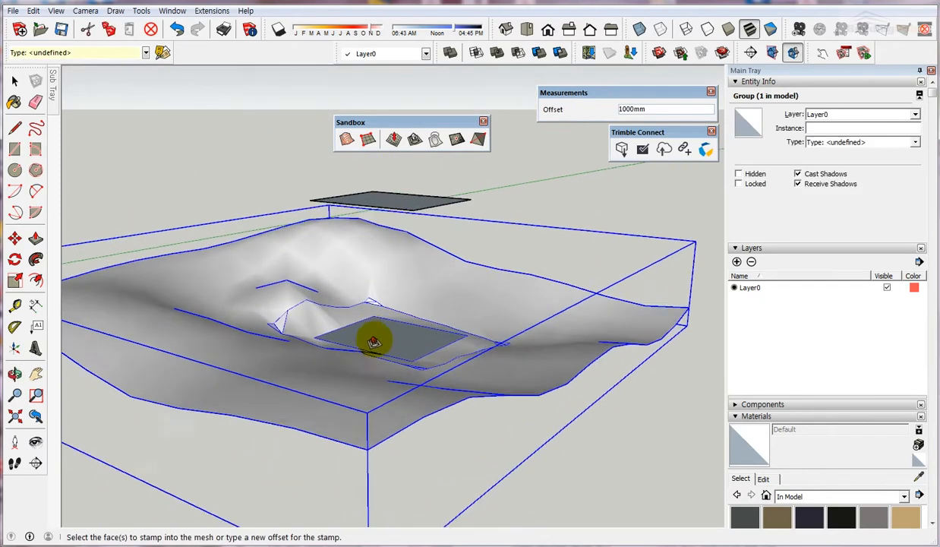
middle_drag(435, 356, 478, 397)
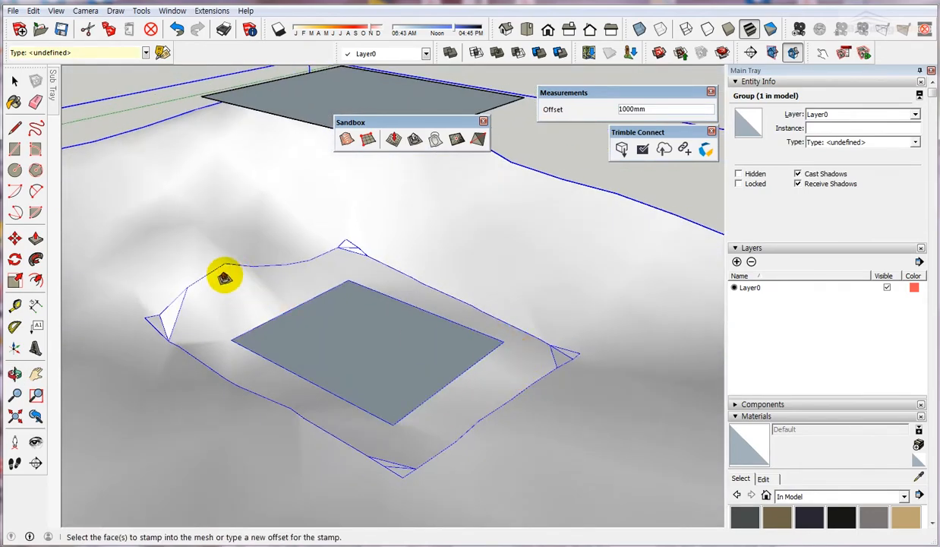
middle_drag(253, 363, 229, 374)
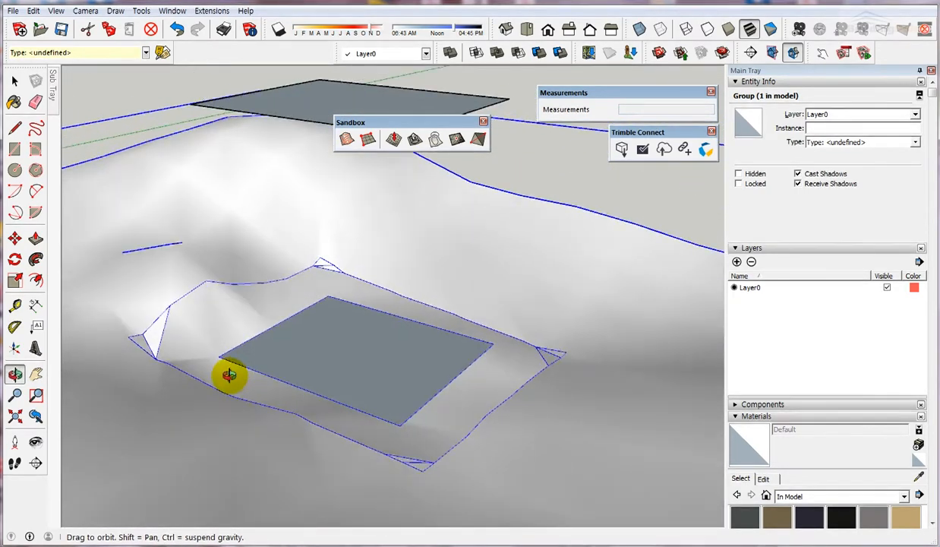
scroll(438, 322, down, 4)
middle_drag(458, 312, 437, 294)
click(178, 30)
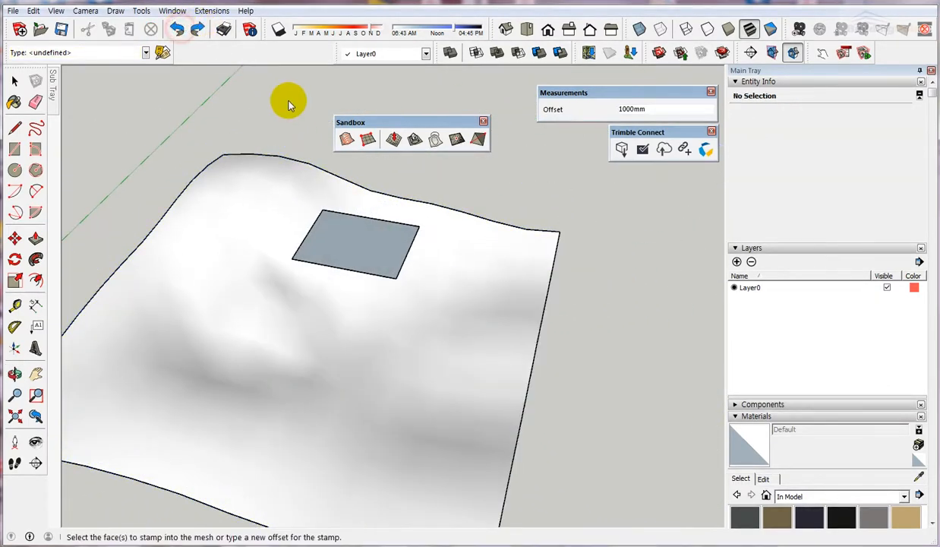
middle_drag(524, 281, 463, 287)
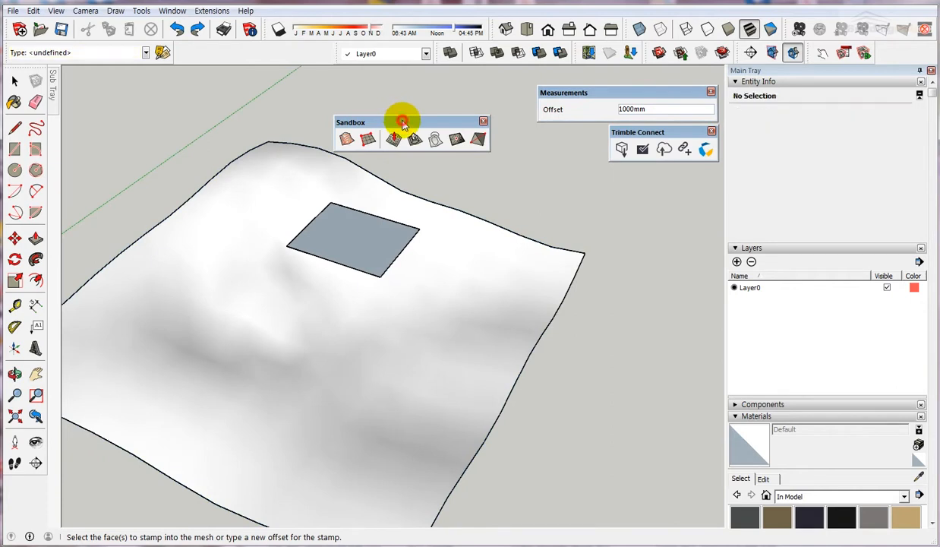
- Stamp the raised rectangle into the terrain with a 500 mm offset, setting the pad at a low elevation in the slope
click(414, 140)
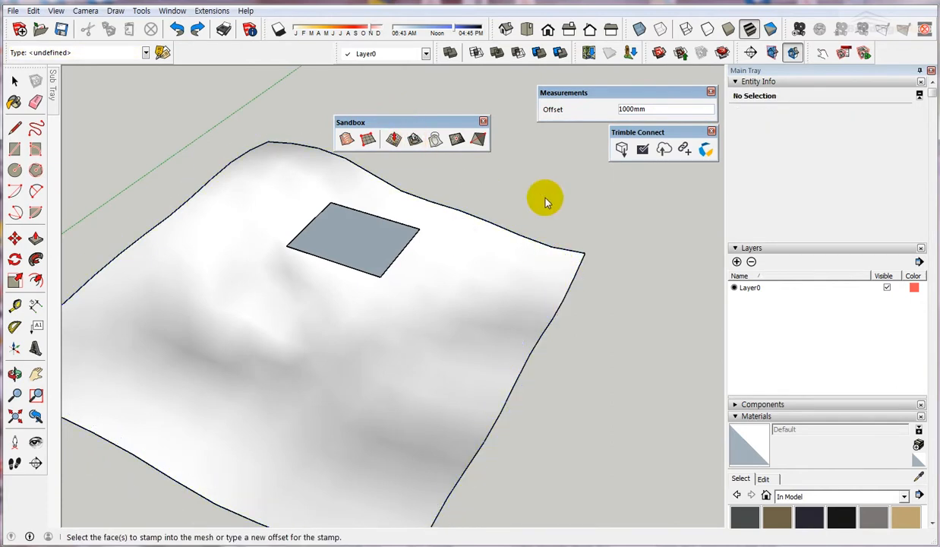
text(200)
key(BackSpace)
key(BackSpace)
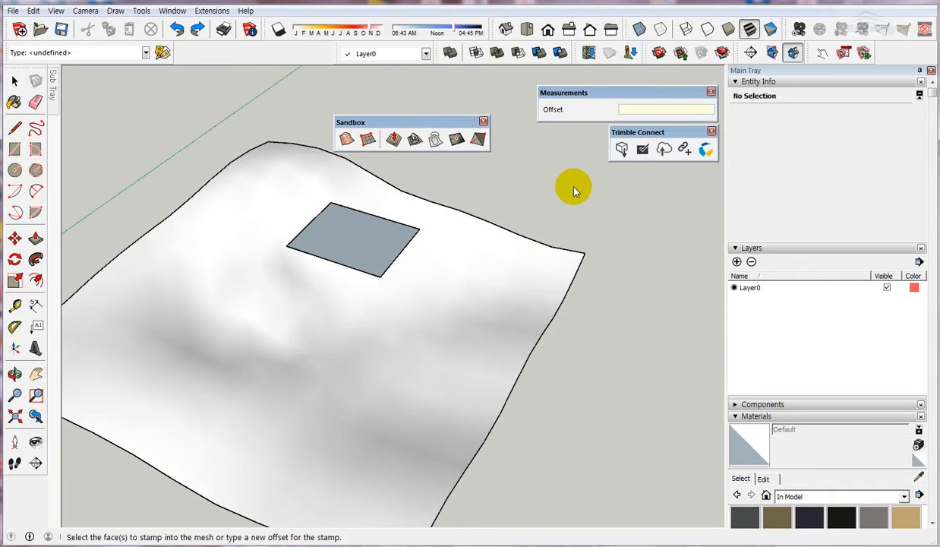
text(500)
key(Return)
click(360, 242)
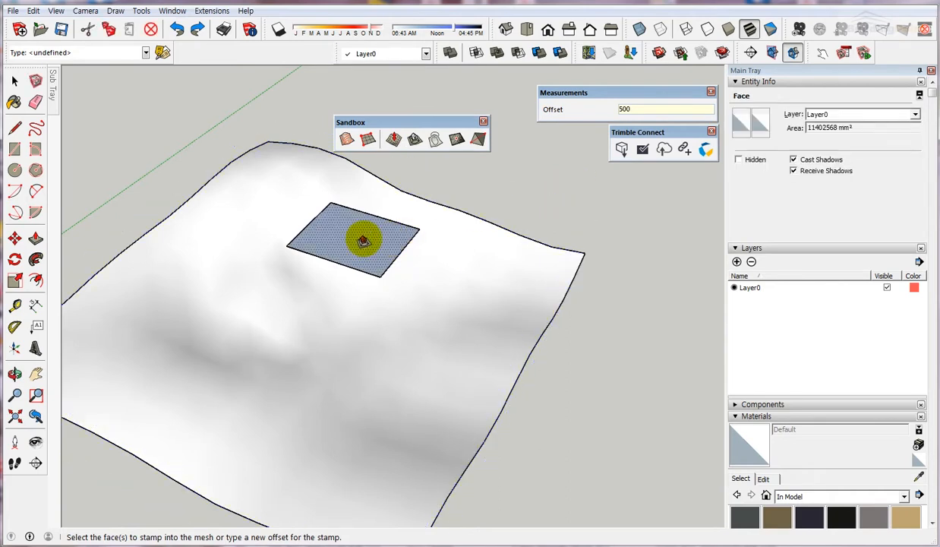
click(474, 314)
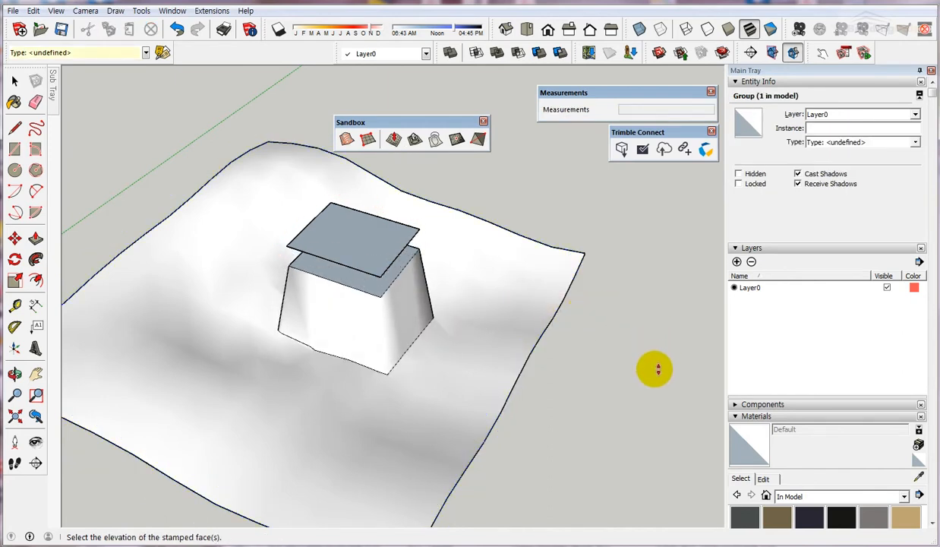
click(663, 431)
mouse_move(530, 363)
middle_down()
mouse_move(214, 171)
mouse_move(281, 218)
mouse_move(532, 349)
middle_up()
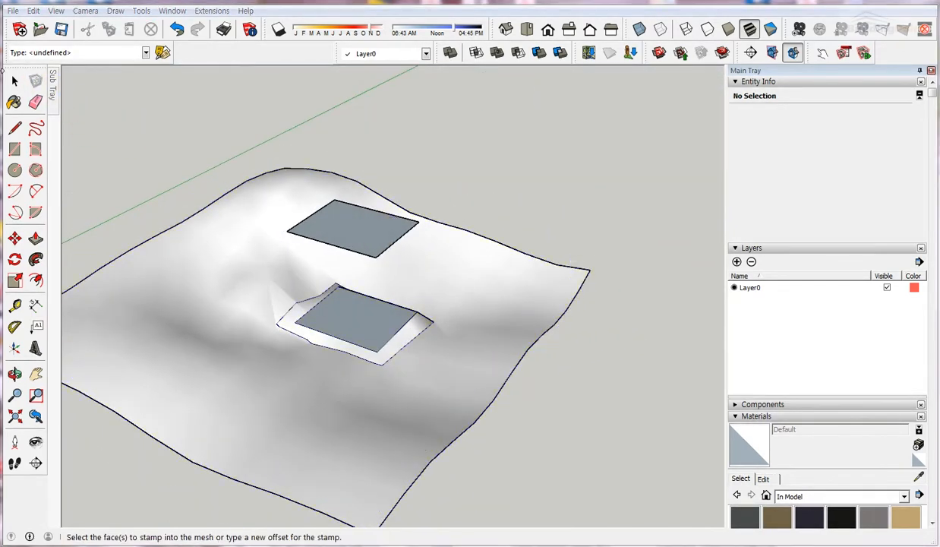
- Delete the raised rectangle floating above the stamped pad
click(15, 80)
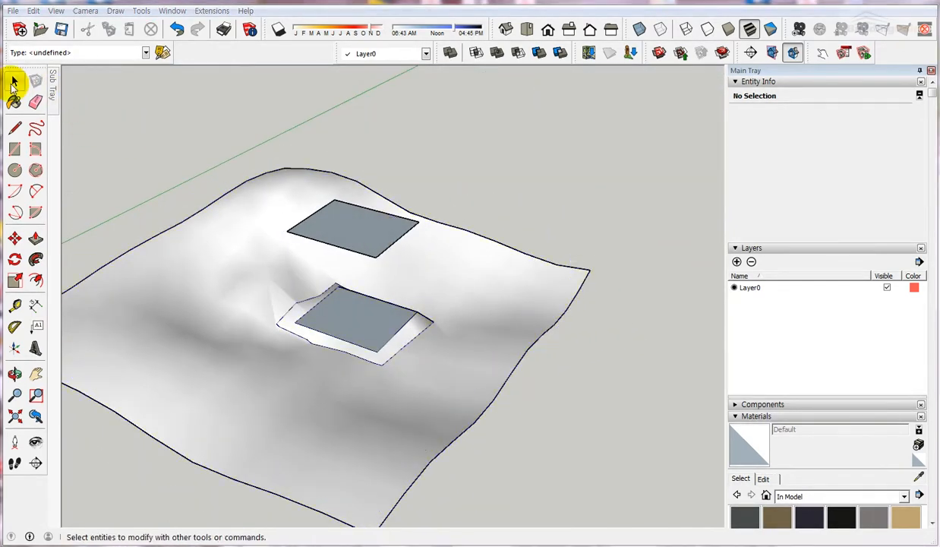
click(370, 240)
key(Delete)
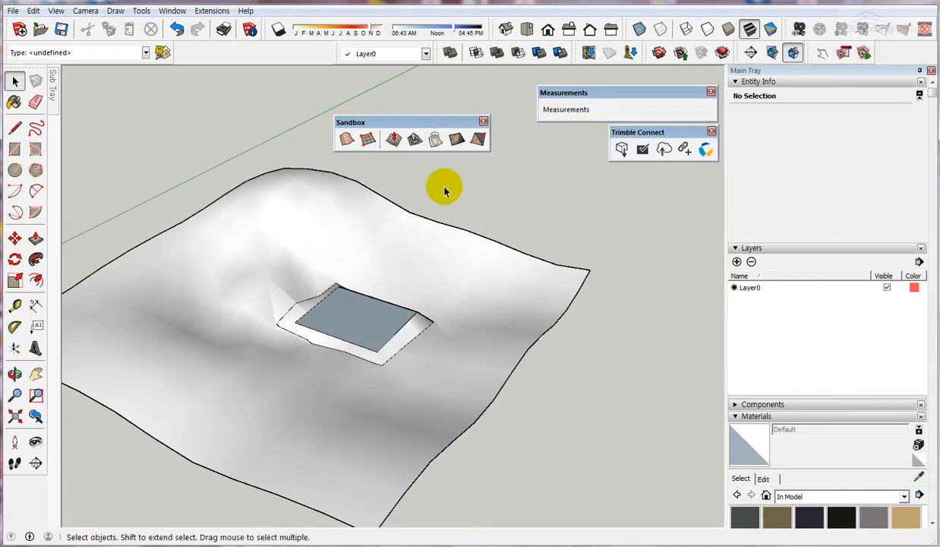
- From above, draw a two-point arc beside the terrain, about 18527 mm between its ends with a bulge of about 8179 mm
middle_drag(445, 189, 267, 377)
scroll(259, 368, down, 3)
middle_drag(339, 335, 298, 284)
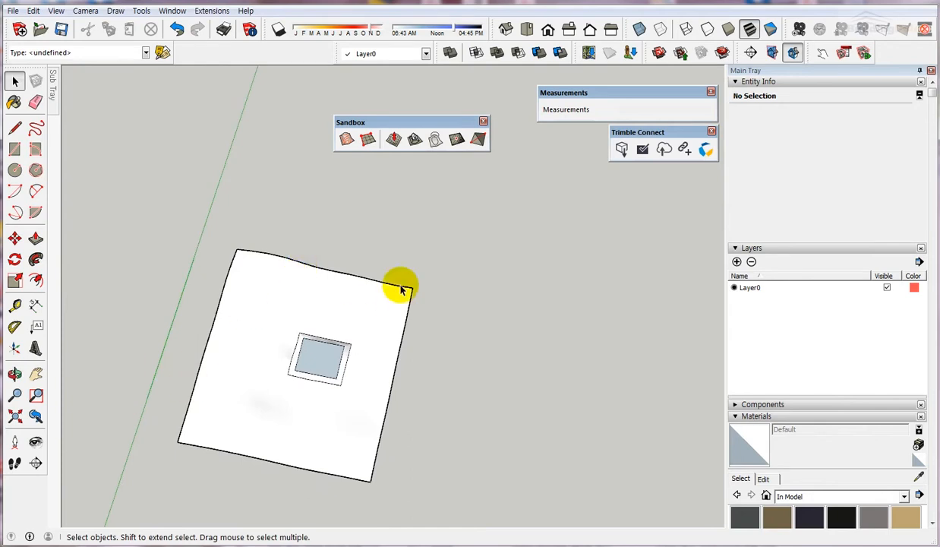
middle_drag(325, 335, 489, 331)
scroll(489, 331, down, 1)
key(a)
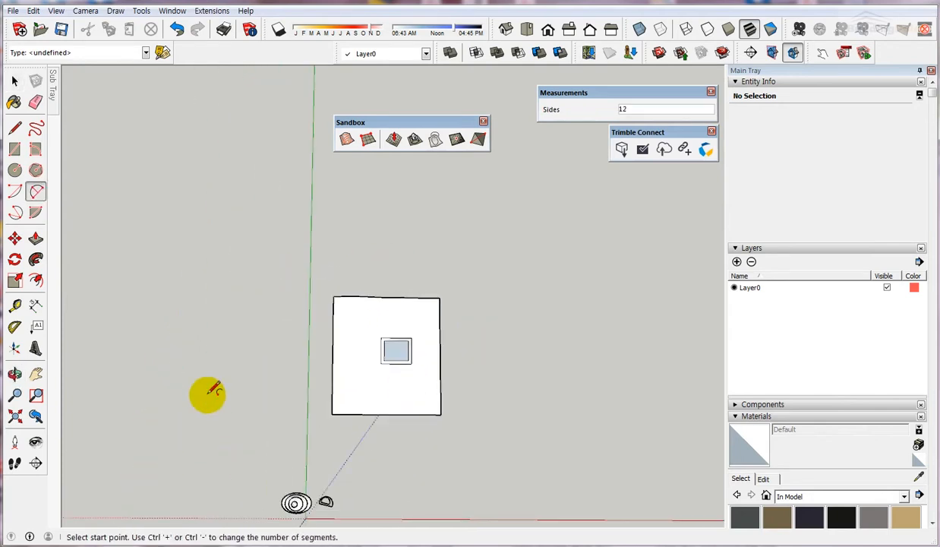
click(213, 419)
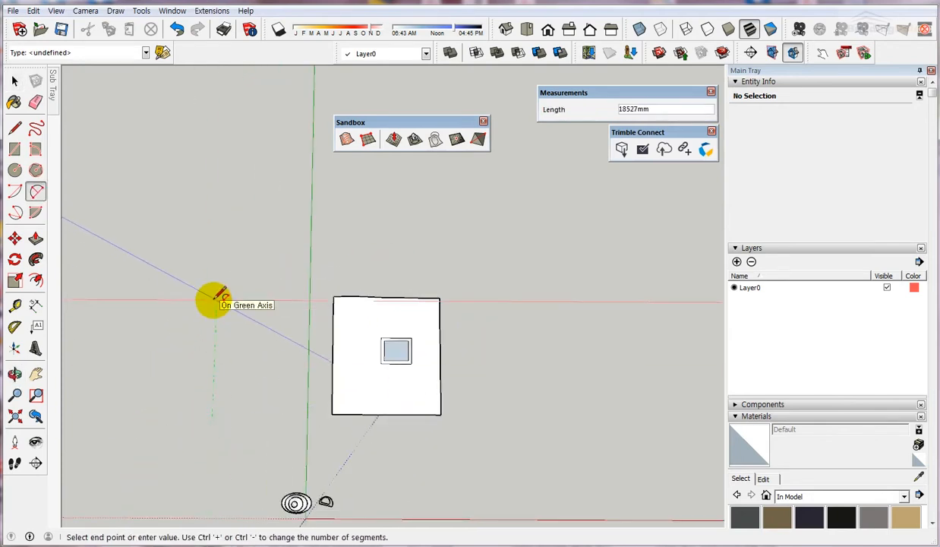
click(213, 301)
click(168, 307)
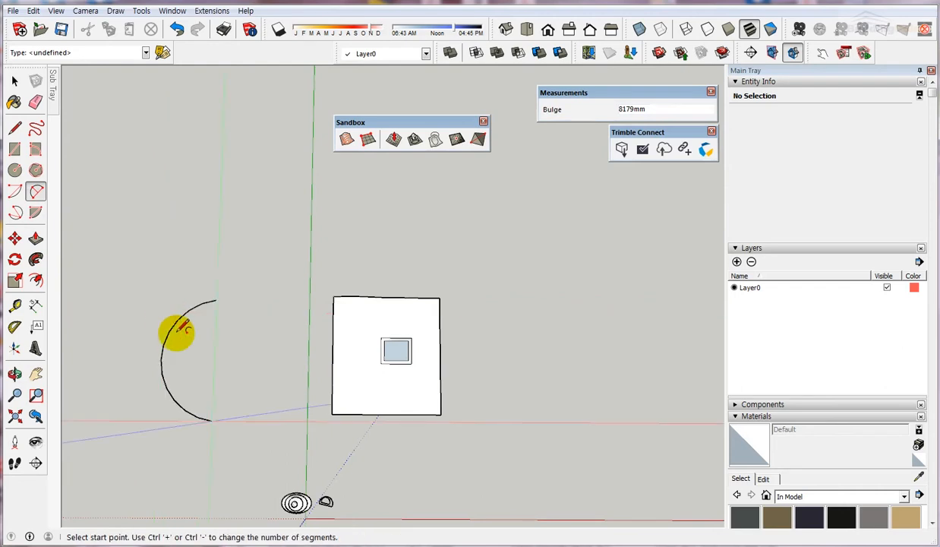
- Offset the arc inward to form the second edge of a curved band
key(f)
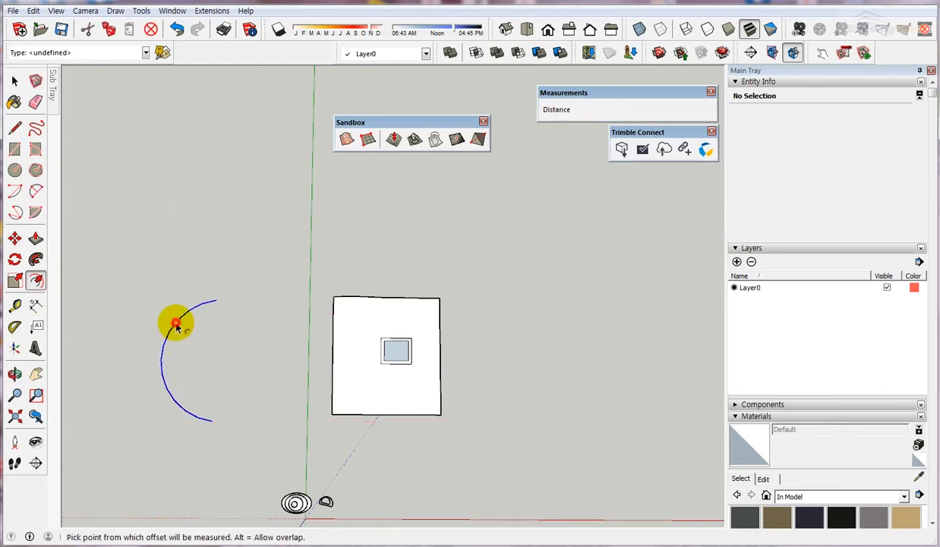
click(176, 324)
click(189, 314)
- Close both open ends between the two arcs with straight lines to form a curved face
scroll(212, 311, up, 4)
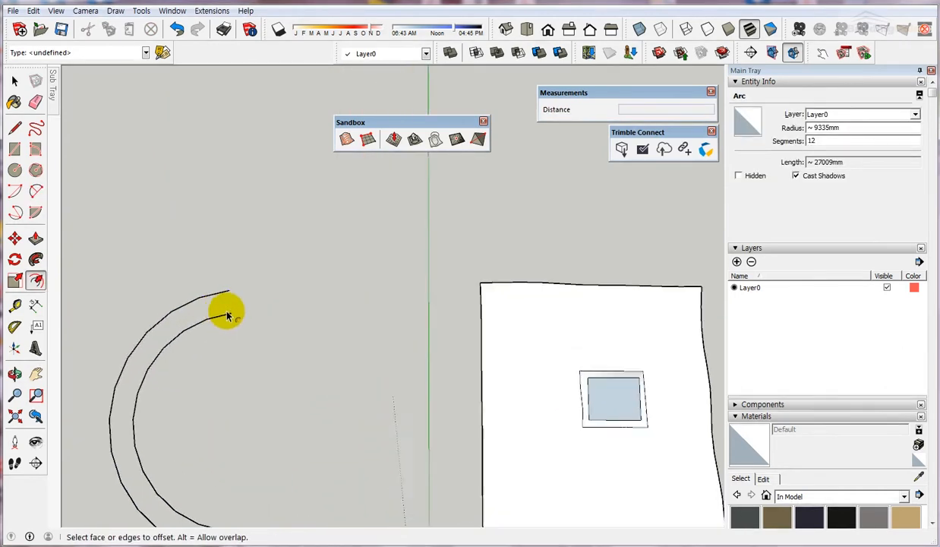
scroll(227, 316, up, 1)
key(l)
click(229, 289)
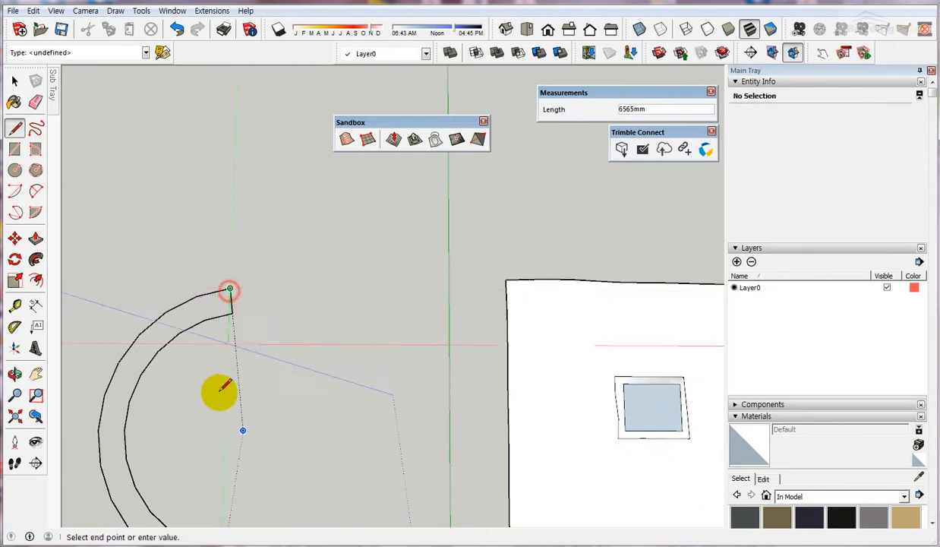
shift+middle_drag(224, 385, 237, 203)
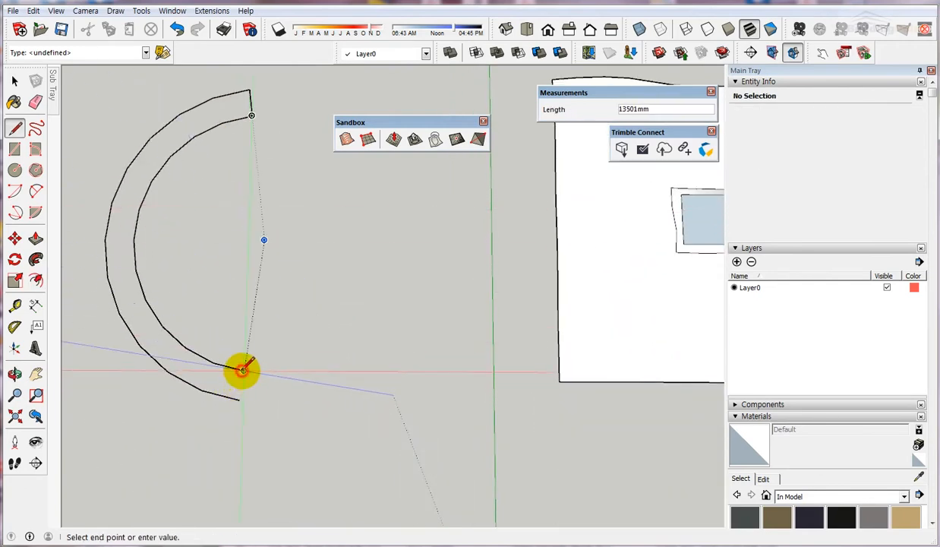
click(242, 370)
click(239, 400)
- Move the whole curved band closer to the terrain and scale it uniformly by about 1.55 about its center
key(space)
scroll(273, 388, down, 2)
drag(293, 418, 106, 122)
scroll(147, 319, down, 3)
key(m)
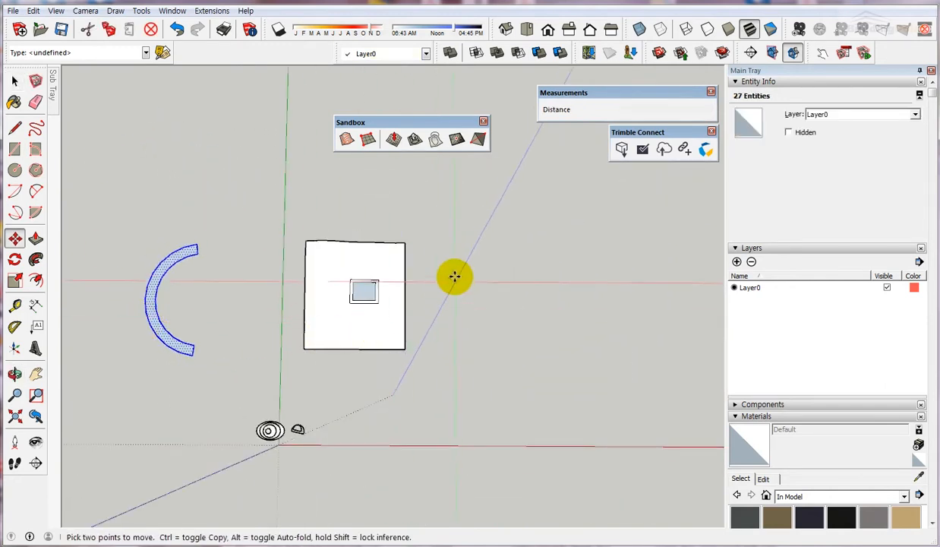
click(454, 277)
click(512, 274)
key(s)
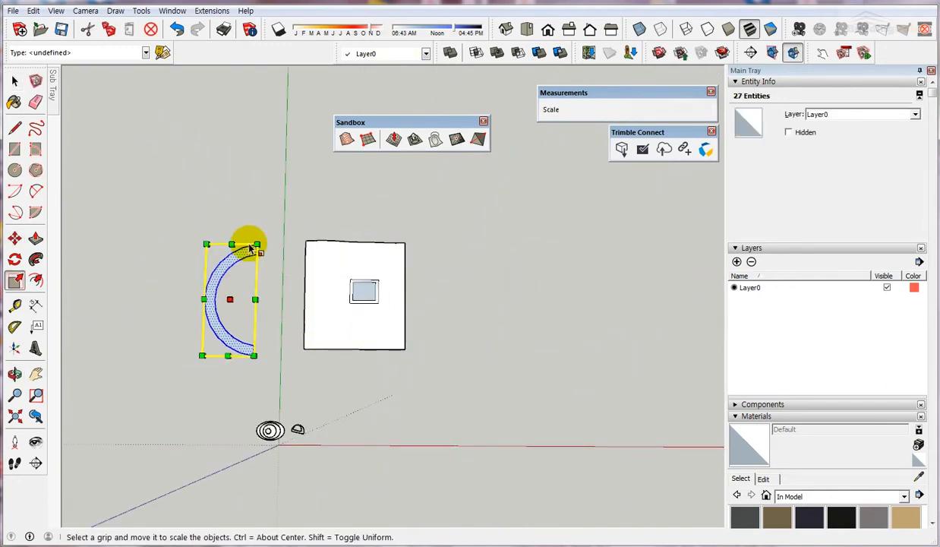
drag(256, 243, 283, 220)
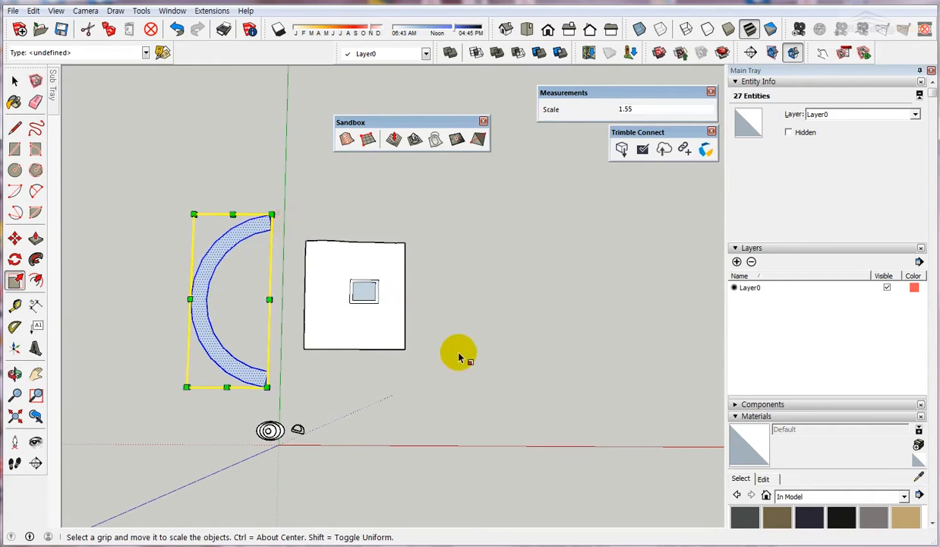
- Move the curved band over one side of the terrain and raise it above the surface
key(m)
click(494, 310)
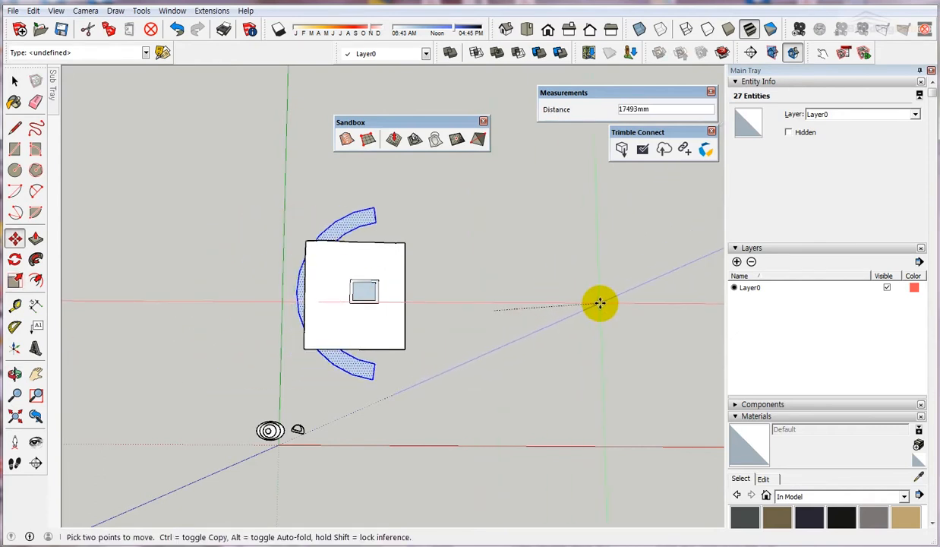
middle_drag(609, 303, 465, 258)
click(473, 309)
scroll(457, 235, up, 3)
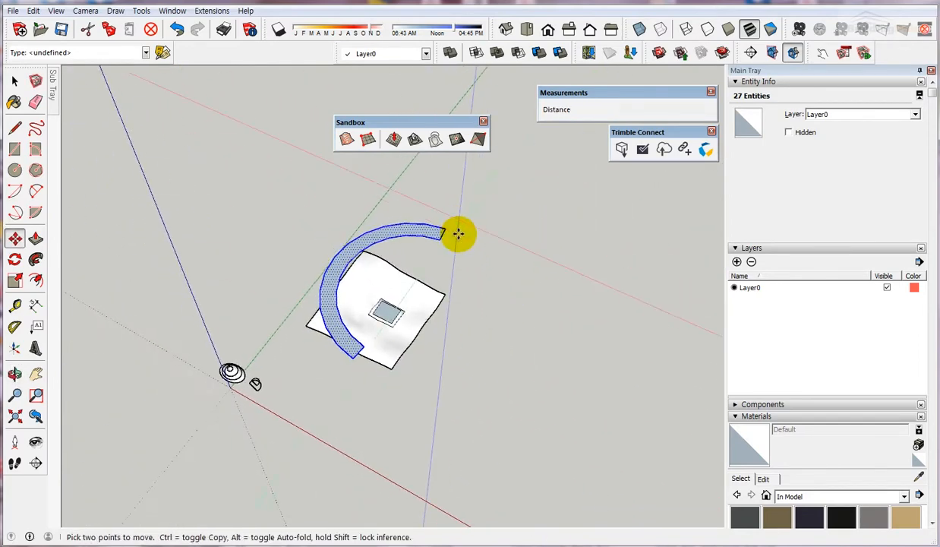
- Drape the outline of the curved band onto the terrain mesh
click(435, 141)
middle_drag(455, 289, 379, 300)
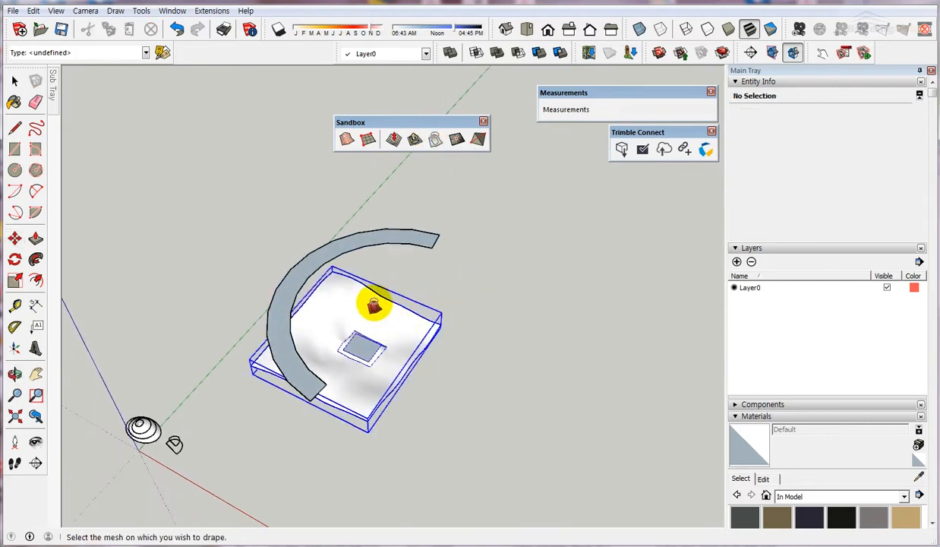
middle_drag(475, 369, 456, 358)
click(346, 285)
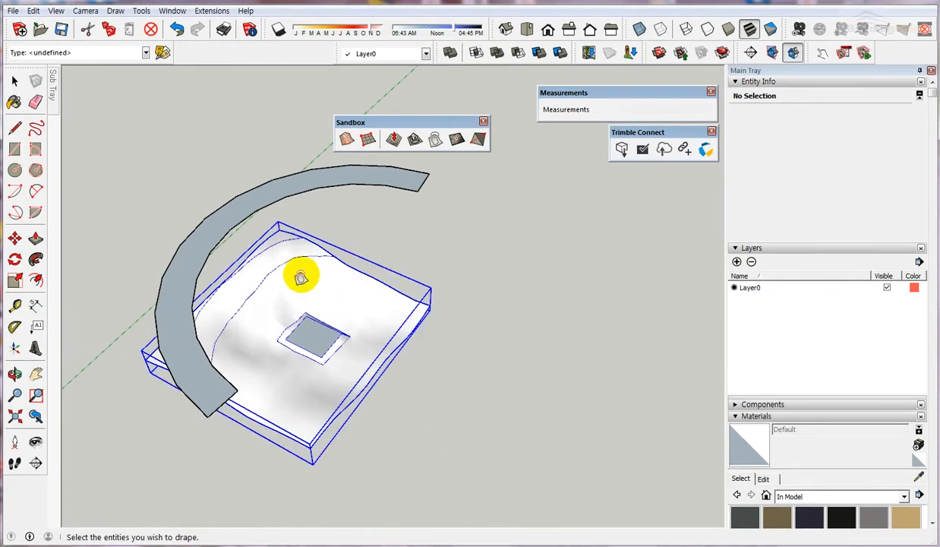
middle_drag(300, 273, 314, 394)
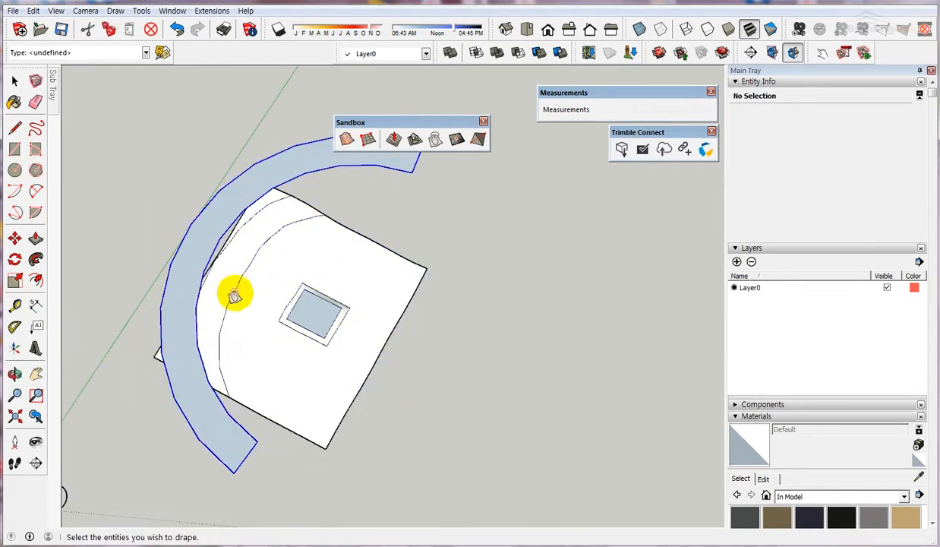
middle_drag(495, 250, 402, 180)
- Open the terrain group for editing and paint the draped curved strip with the black Chris_Shoe material
click(15, 80)
middle_drag(413, 326, 374, 279)
double_click(297, 283)
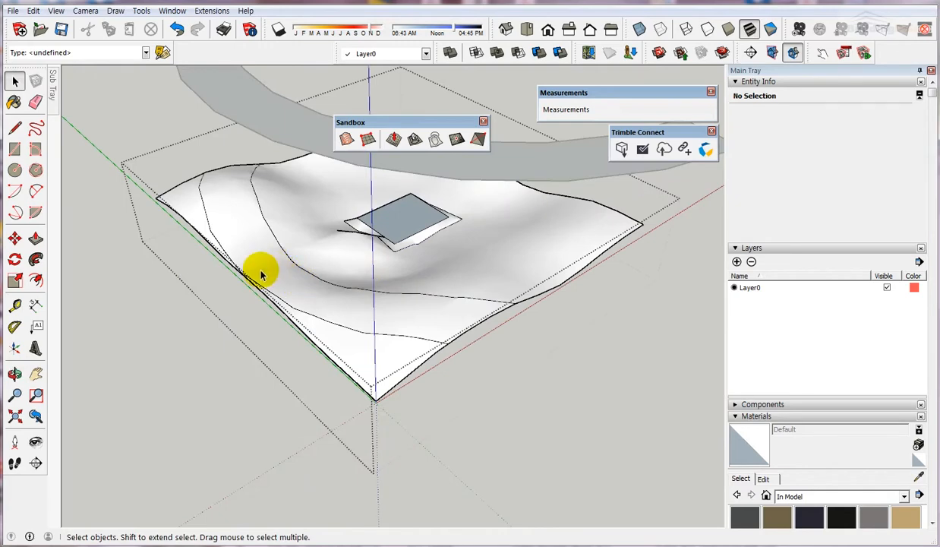
click(259, 275)
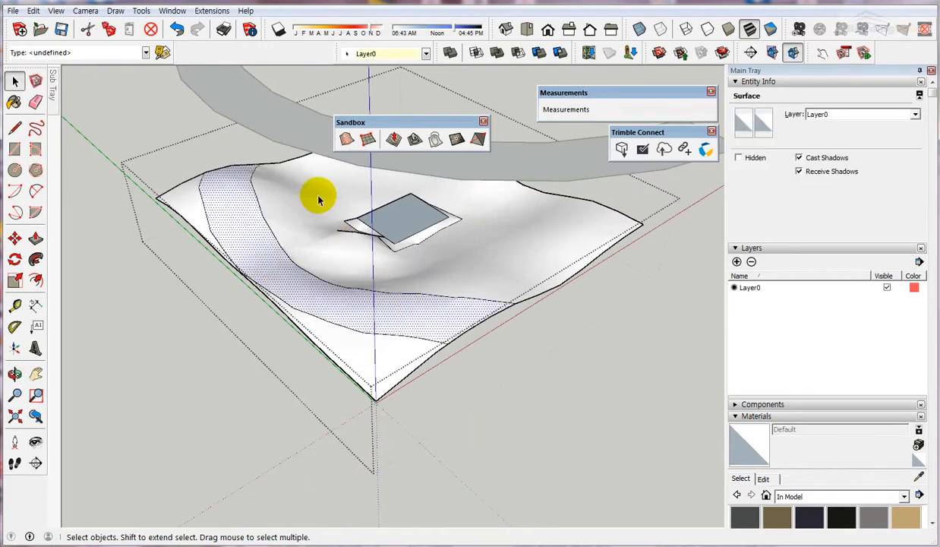
middle_drag(592, 373, 464, 397)
scroll(807, 363, down, 2)
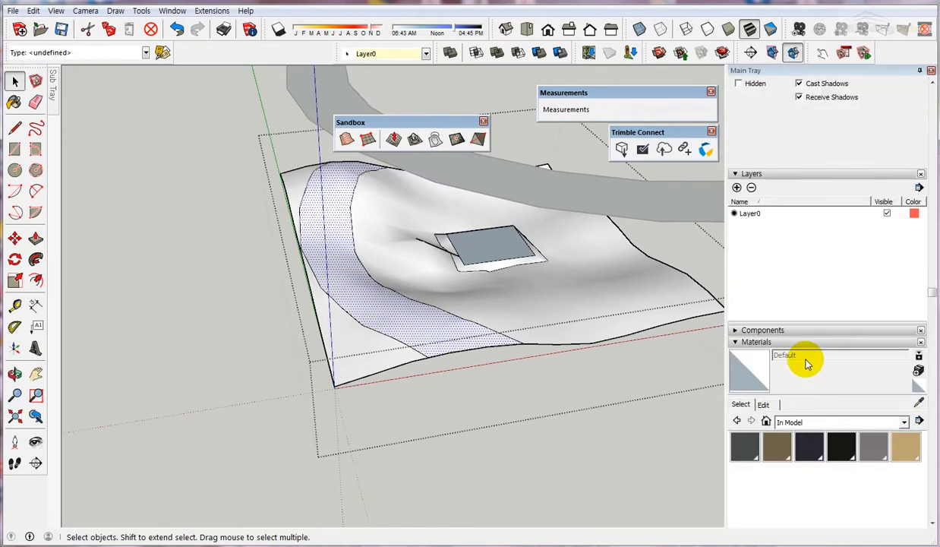
click(841, 446)
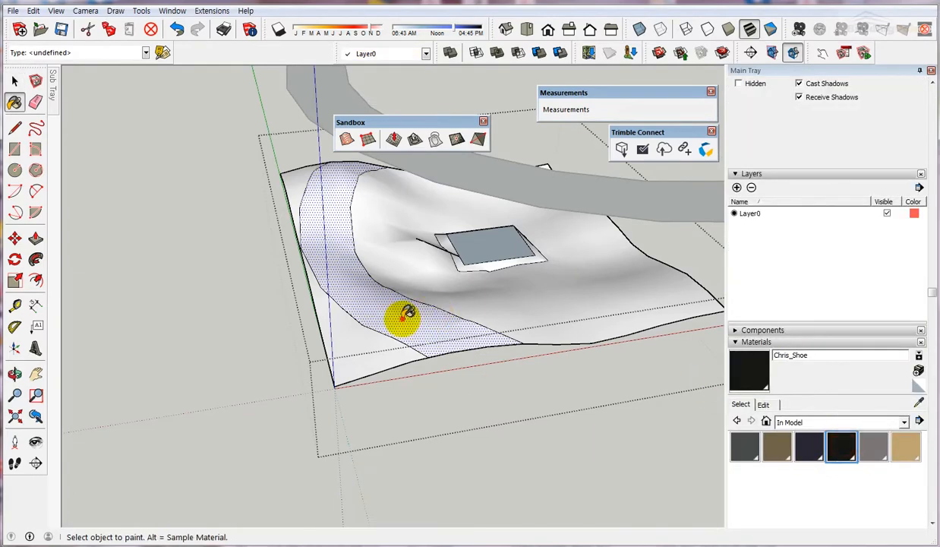
click(401, 316)
mouse_move(580, 426)
middle_down()
mouse_move(299, 413)
mouse_move(343, 414)
mouse_move(621, 515)
mouse_move(659, 509)
middle_up()
click(15, 81)
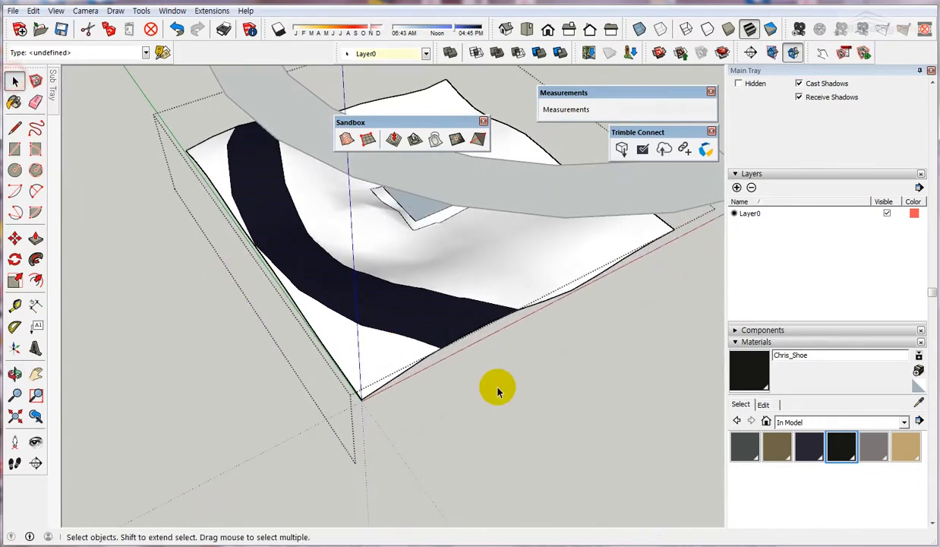
- Select all the connected terrain geometry to check its mesh, clear the selection, and turn on the display of hidden geometry
middle_drag(524, 401, 474, 147)
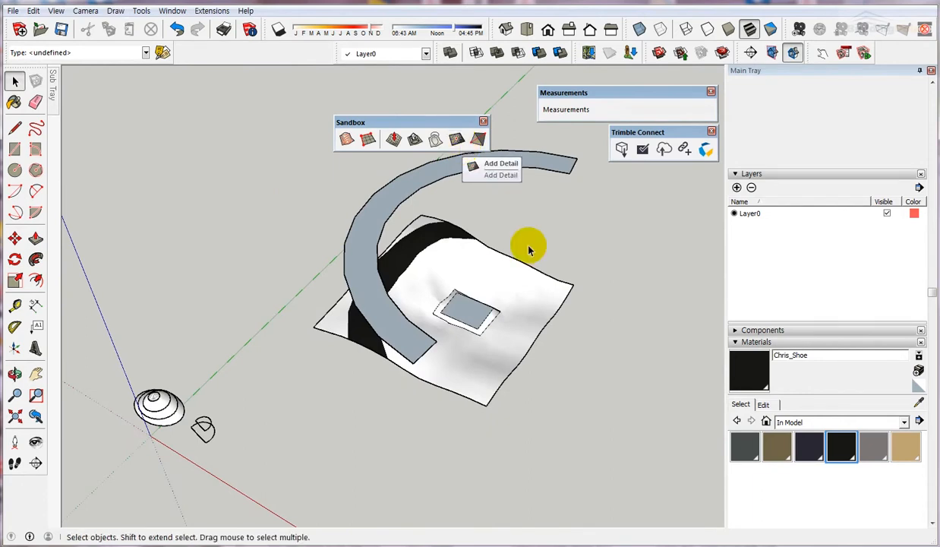
scroll(465, 325, up, 5)
middle_drag(536, 297, 395, 276)
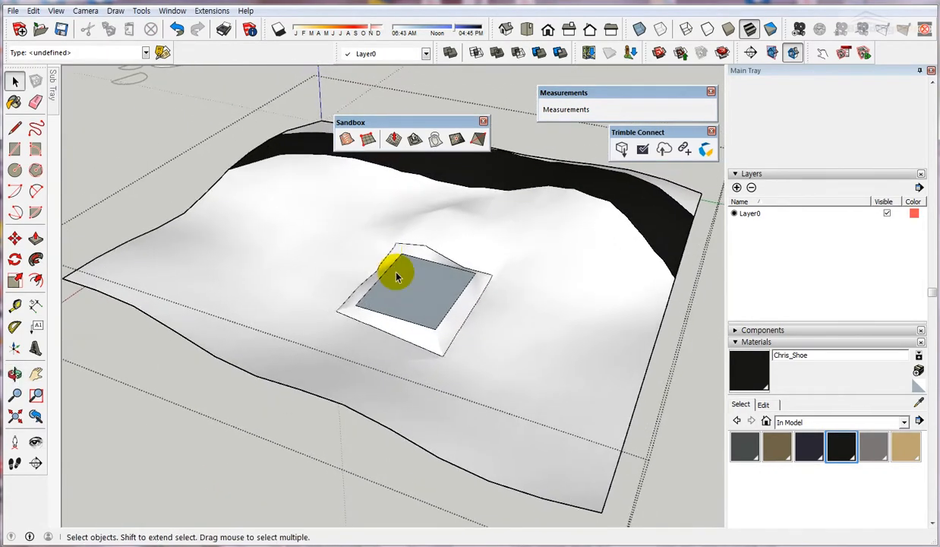
triple_click(290, 248)
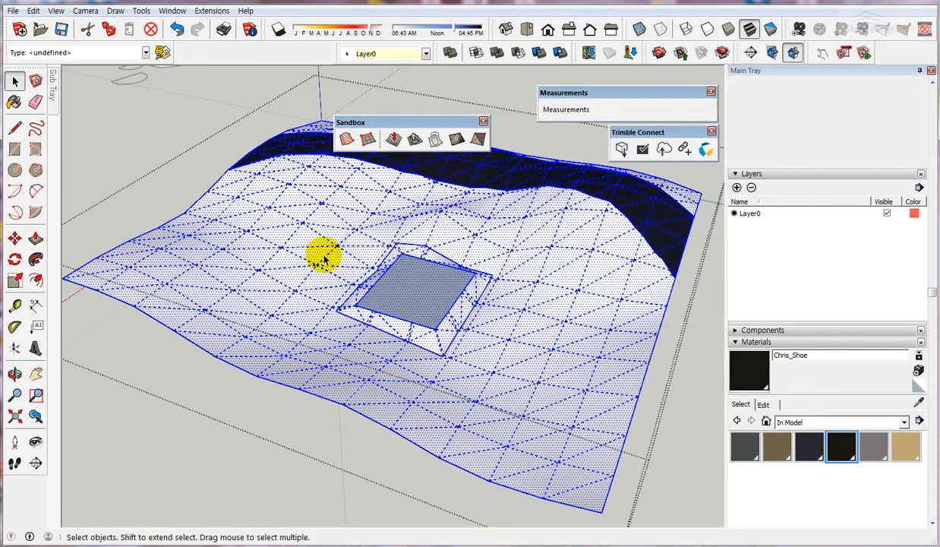
middle_drag(317, 256, 335, 286)
scroll(204, 204, up, 1)
click(201, 200)
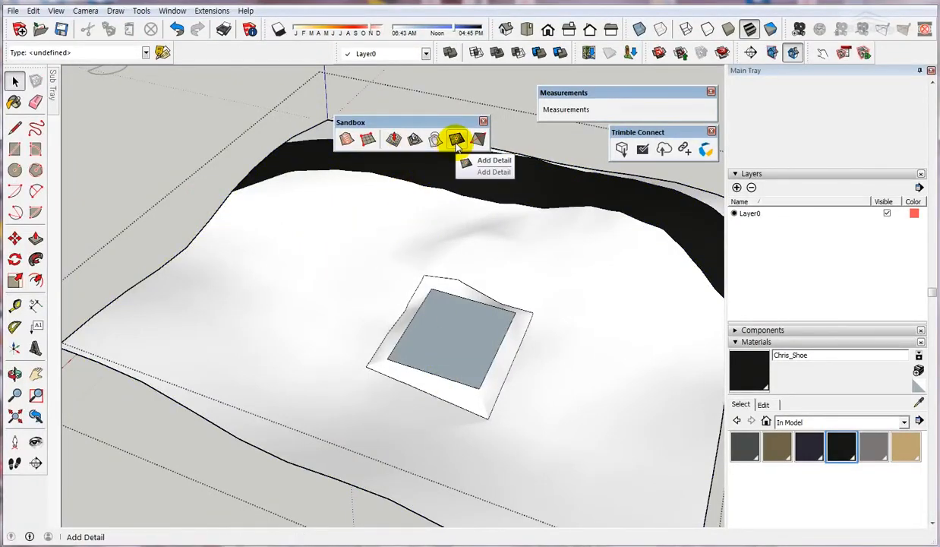
click(51, 11)
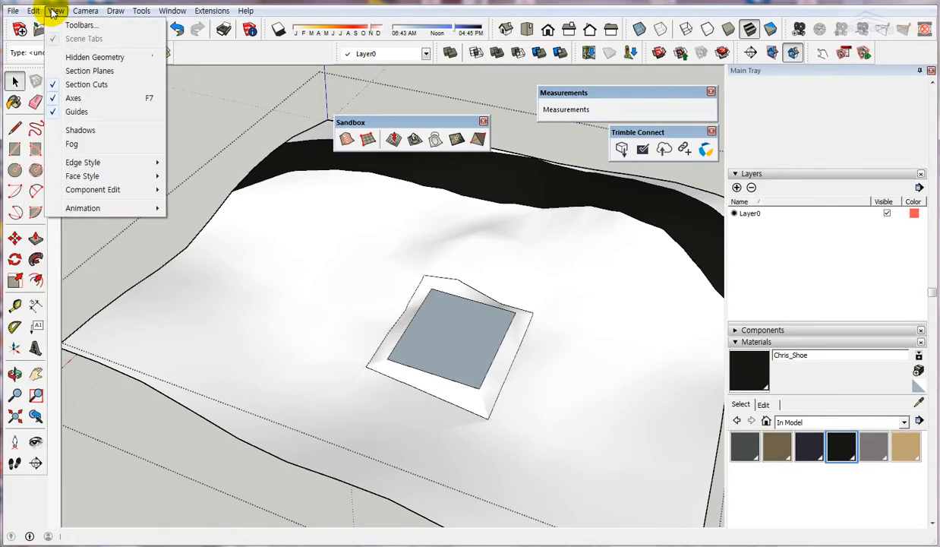
click(95, 57)
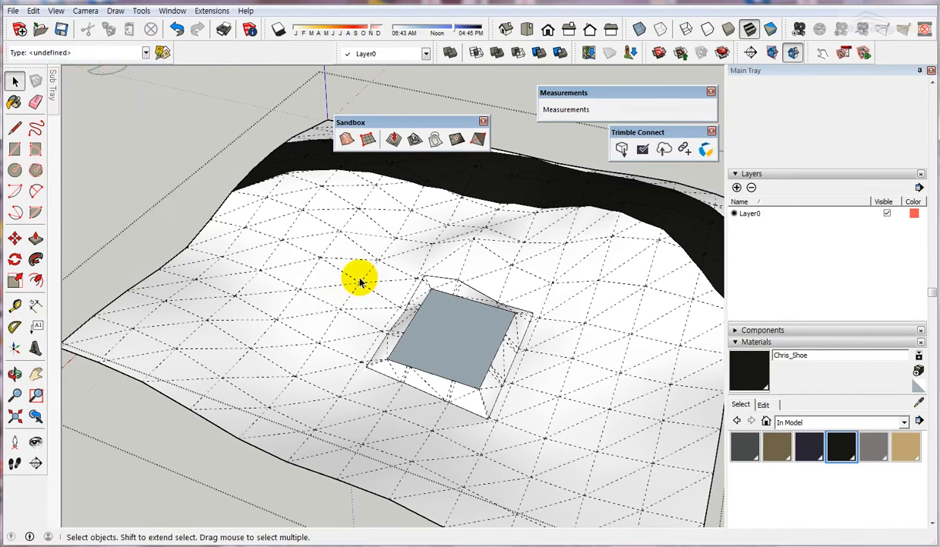
- Use Add Detail to insert a new vertex in a mesh triangle beside the stamped pad and offset it upward
middle_drag(361, 281, 395, 266)
click(456, 139)
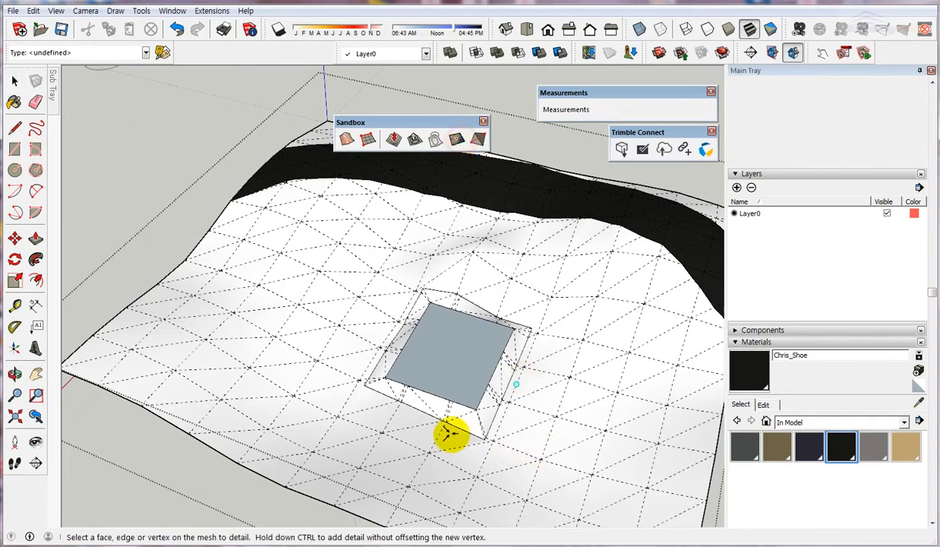
scroll(311, 330, up, 5)
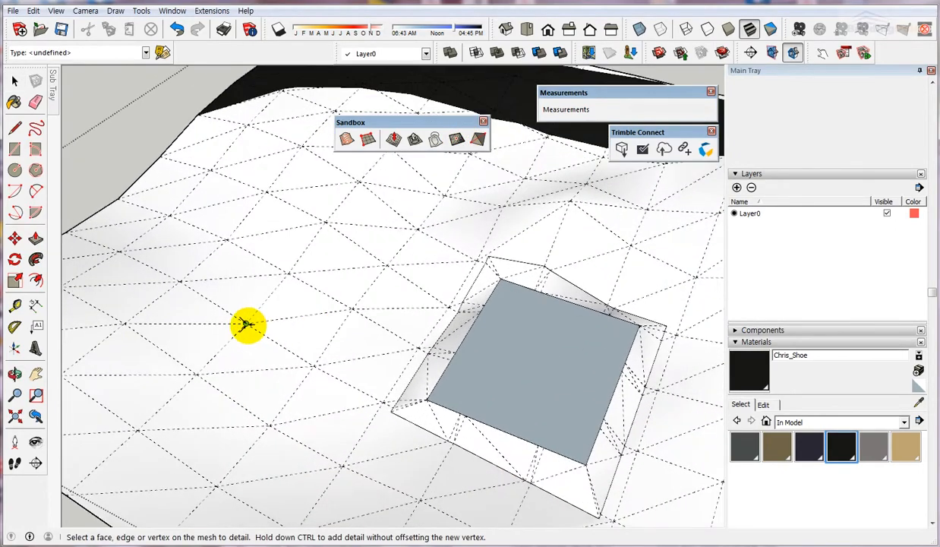
click(246, 324)
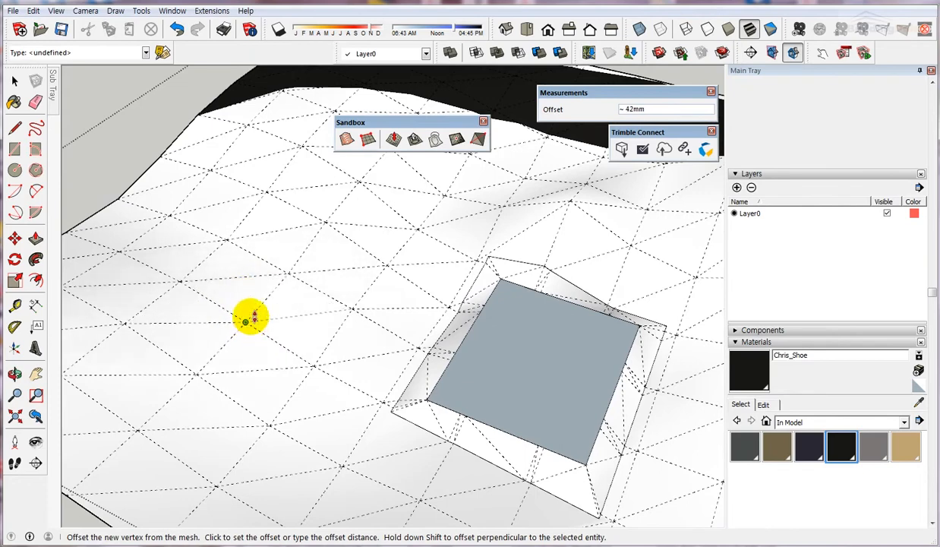
click(253, 315)
scroll(337, 311, up, 1)
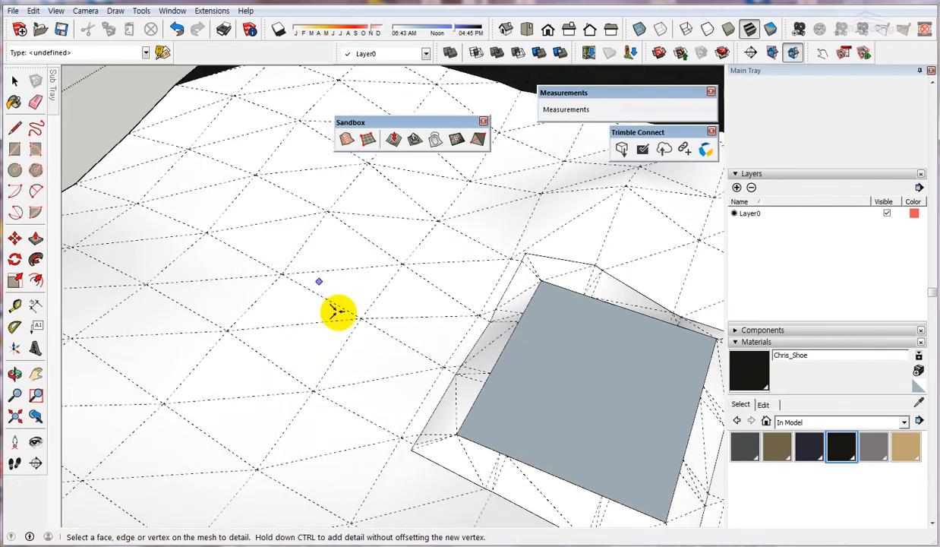
scroll(338, 311, up, 1)
click(278, 303)
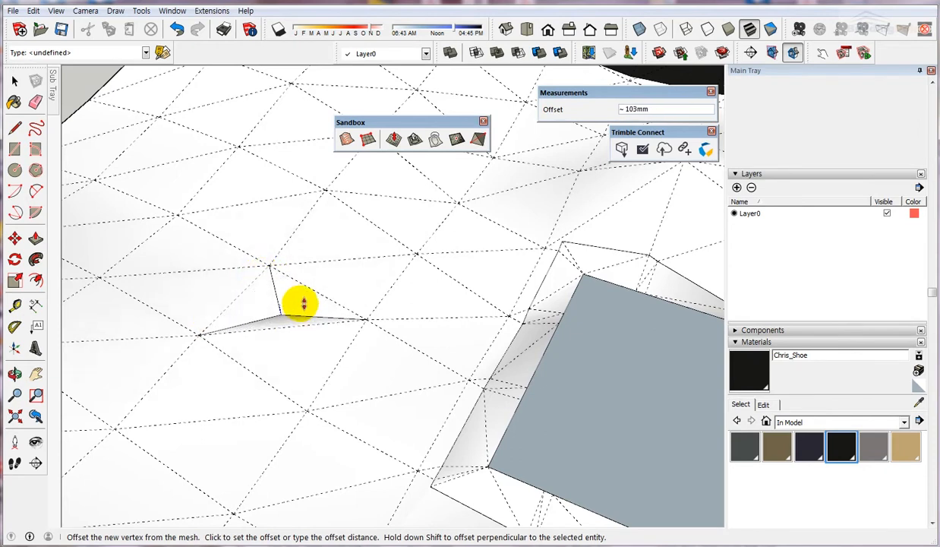
click(302, 288)
- Add two more detail vertices in the triangles between the raised vertex and the pad, offsetting both slightly downward
middle_drag(210, 388, 381, 399)
click(374, 397)
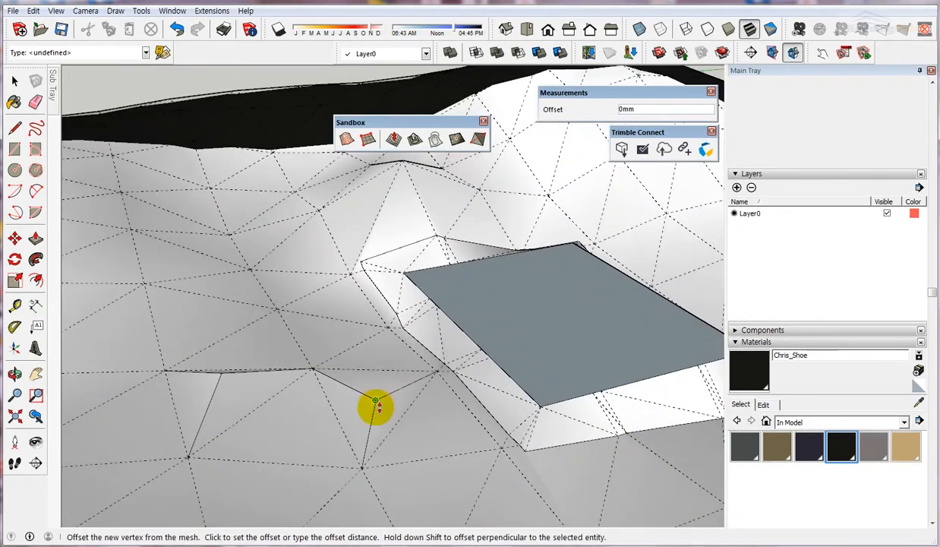
click(373, 416)
click(391, 354)
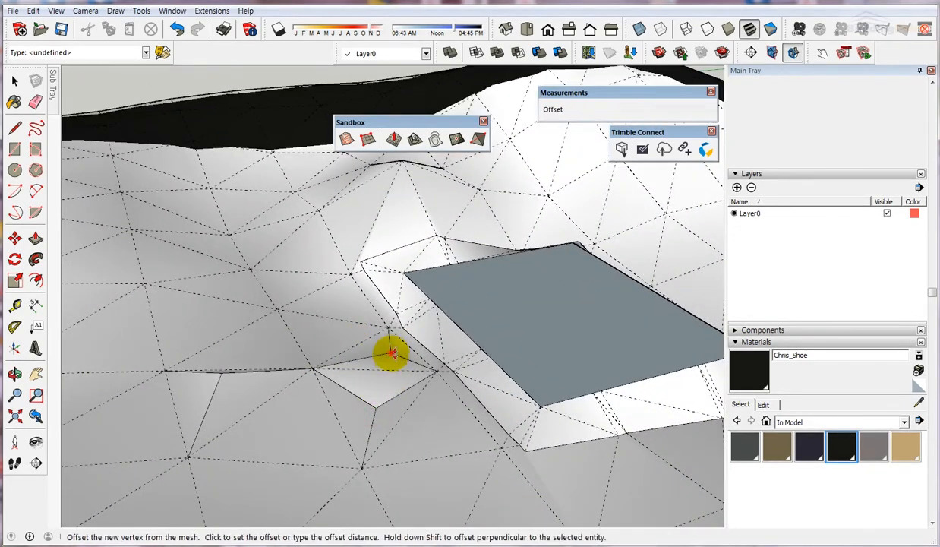
click(390, 363)
middle_drag(390, 363, 272, 283)
scroll(273, 281, up, 2)
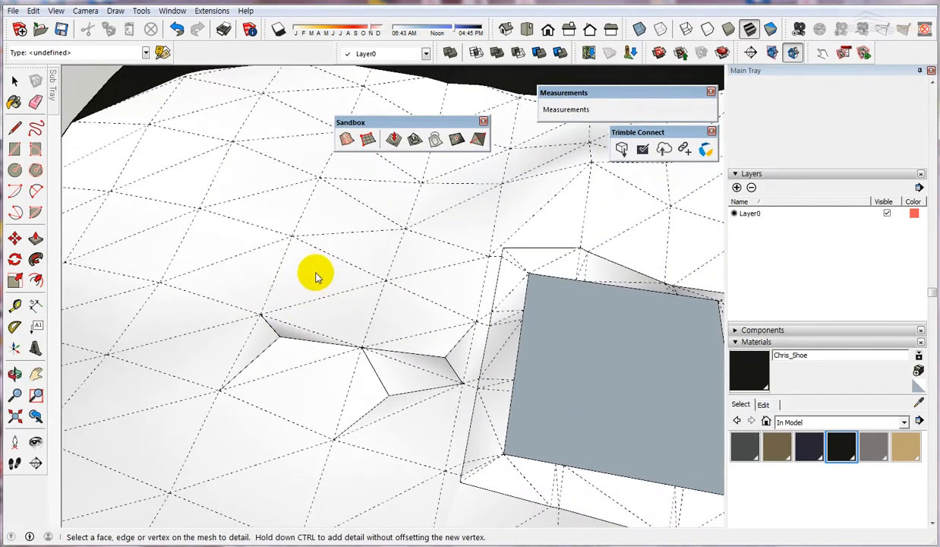
- Add further detail vertices in the neighboring mesh triangles in front of the pad, offsetting the one nearest the pad slightly upward
middle_drag(311, 264, 305, 425)
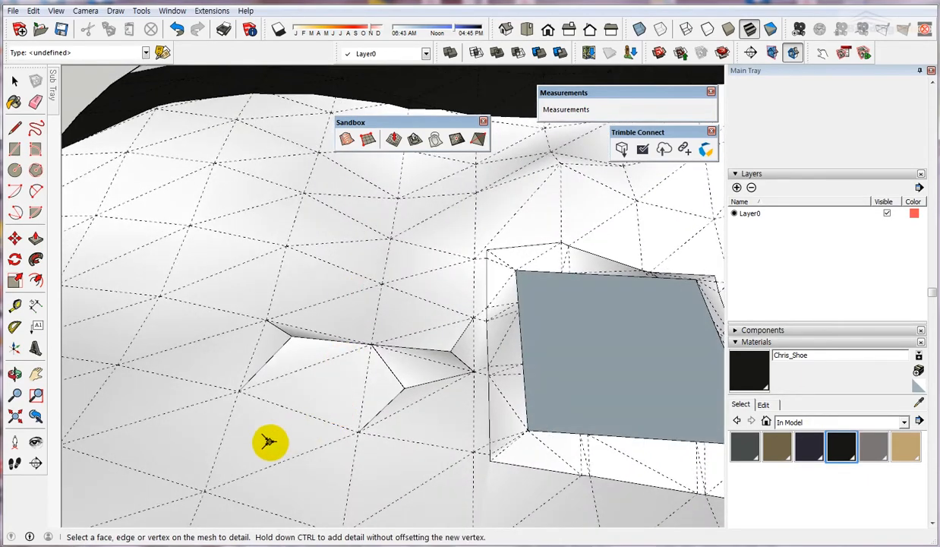
click(271, 447)
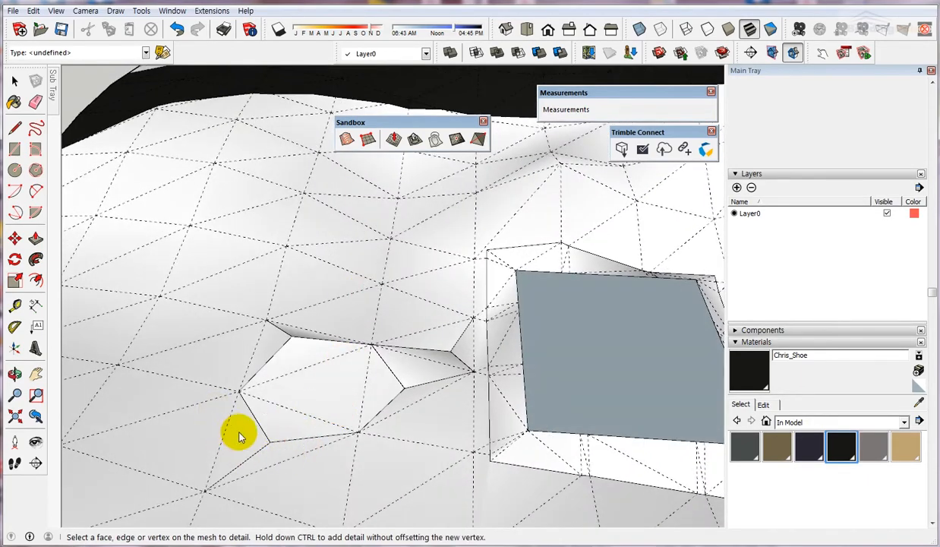
middle_drag(314, 374, 269, 361)
middle_drag(277, 415, 430, 398)
click(433, 399)
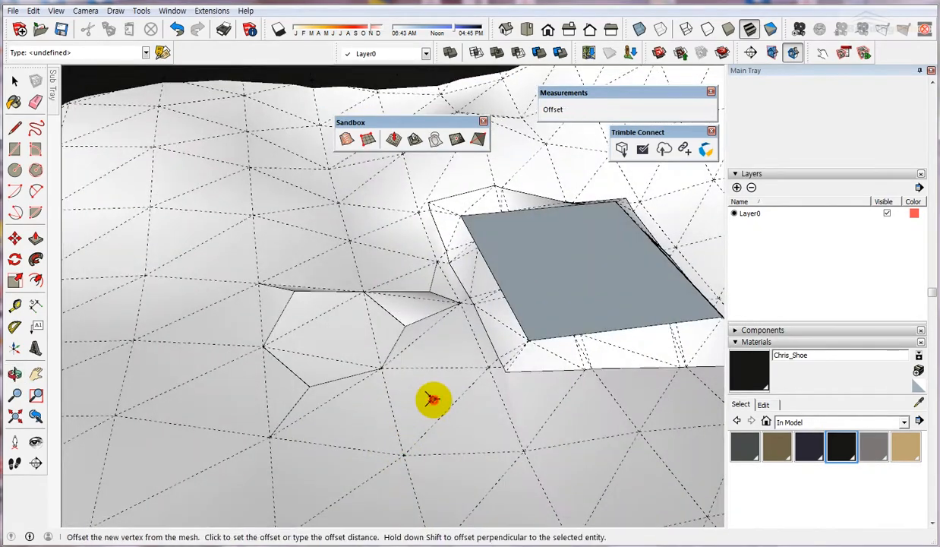
click(433, 386)
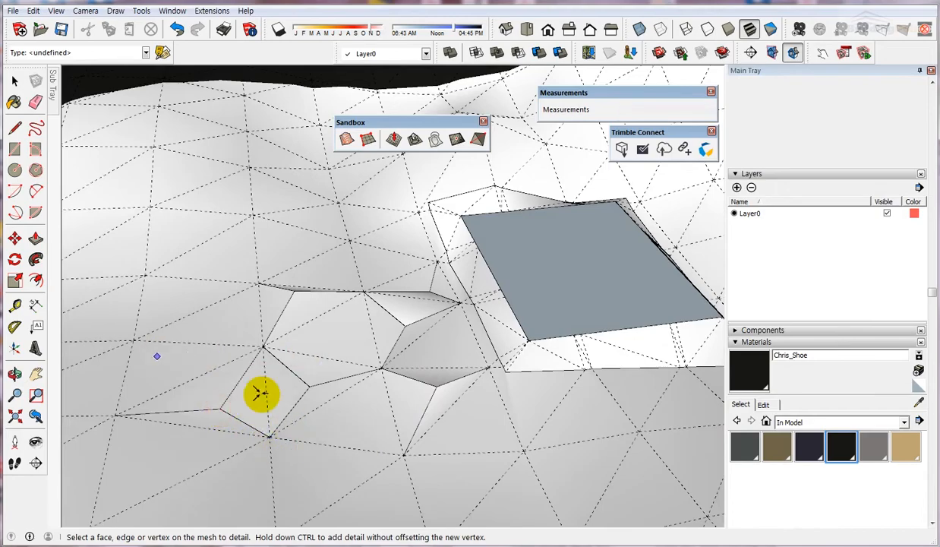
- Try to add detail to the mesh faces on the slope behind the stamped pad
middle_drag(114, 339, 270, 377)
middle_drag(231, 339, 290, 332)
click(275, 327)
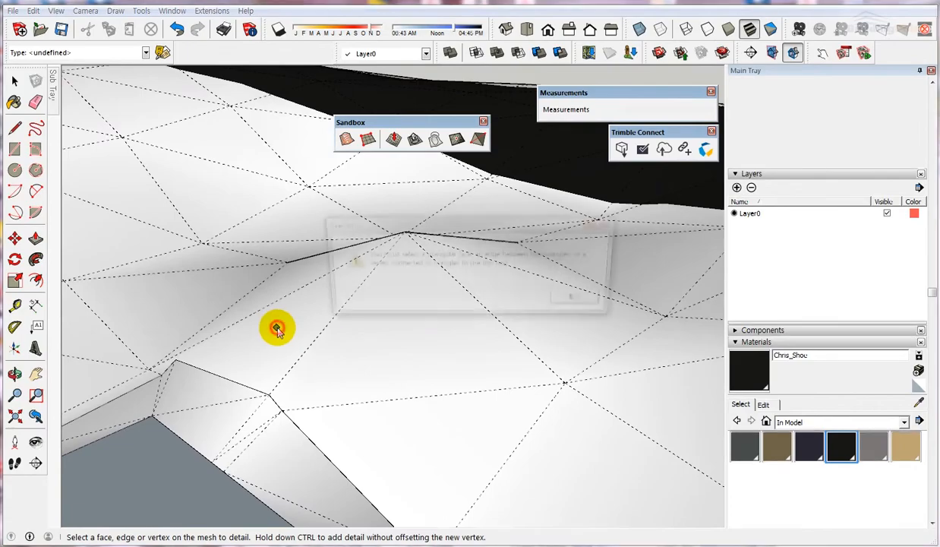
click(583, 303)
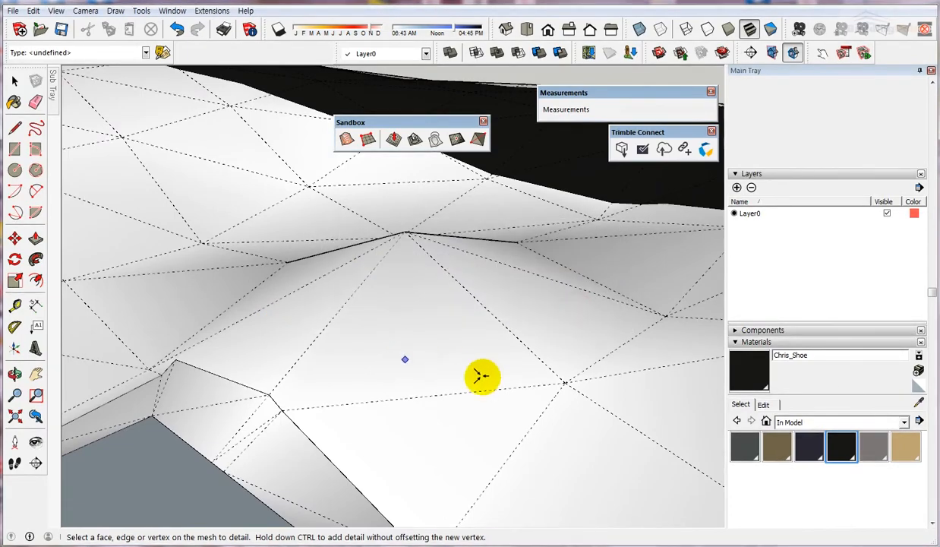
scroll(310, 221, down, 6)
middle_drag(323, 265, 360, 304)
scroll(344, 180, up, 4)
click(365, 306)
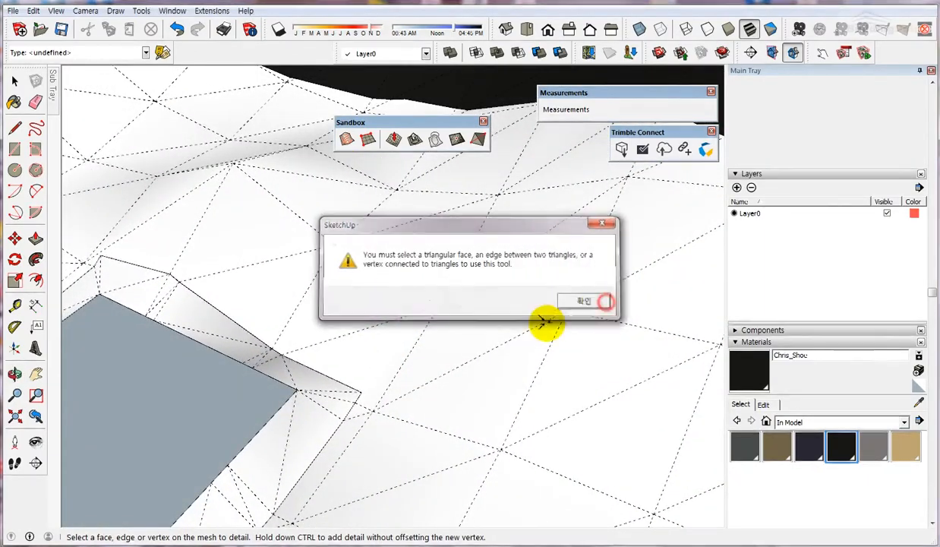
click(585, 301)
- Add a detail vertex in the mesh triangle just beyond the pad's far corner and raise it above the surface
middle_drag(585, 302, 438, 279)
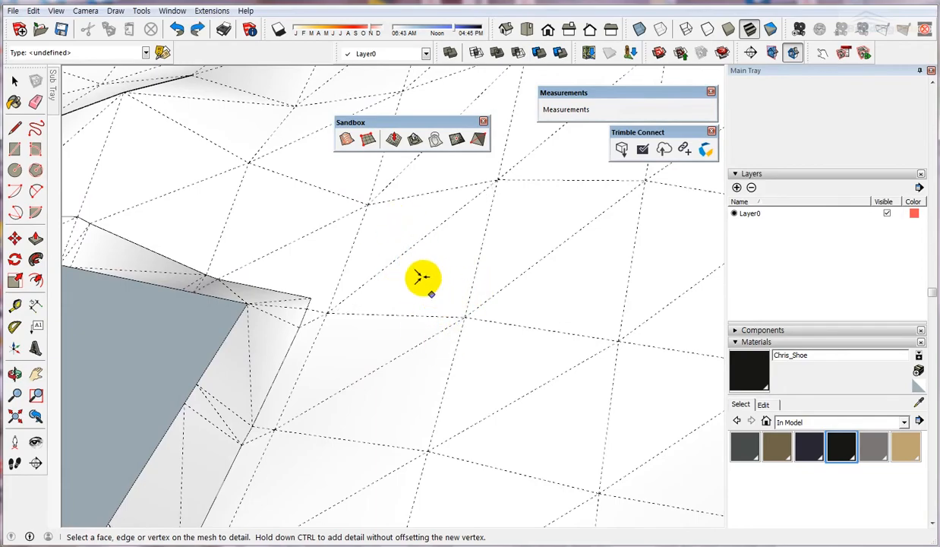
click(428, 279)
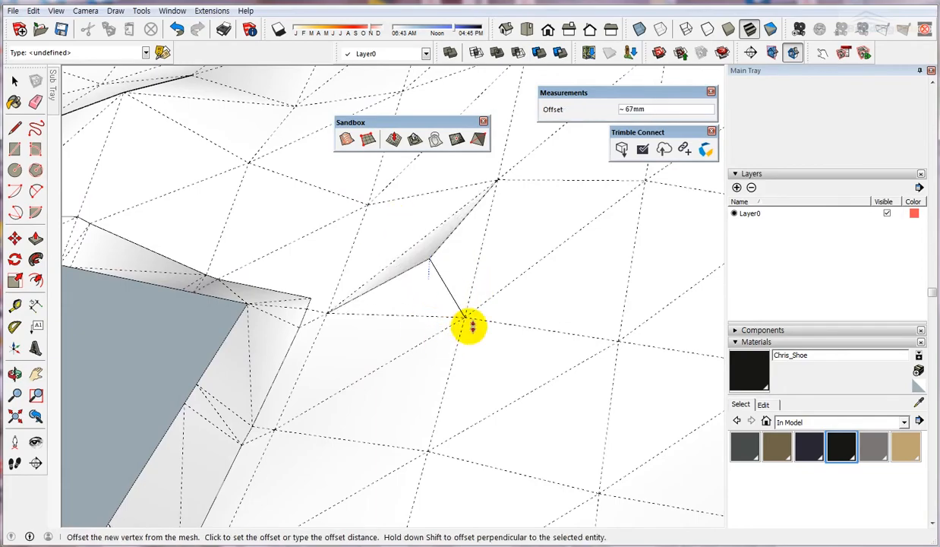
middle_drag(470, 325, 451, 291)
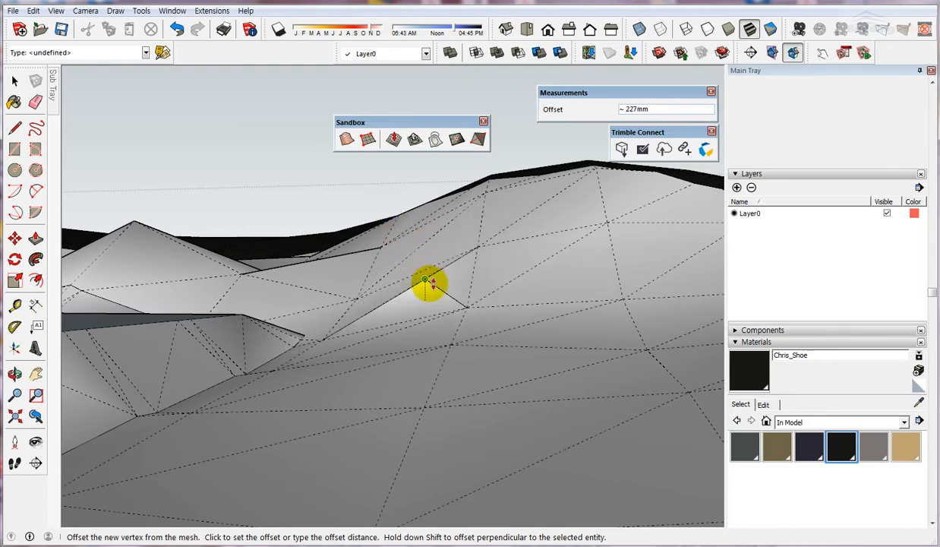
click(427, 289)
middle_drag(367, 196, 541, 335)
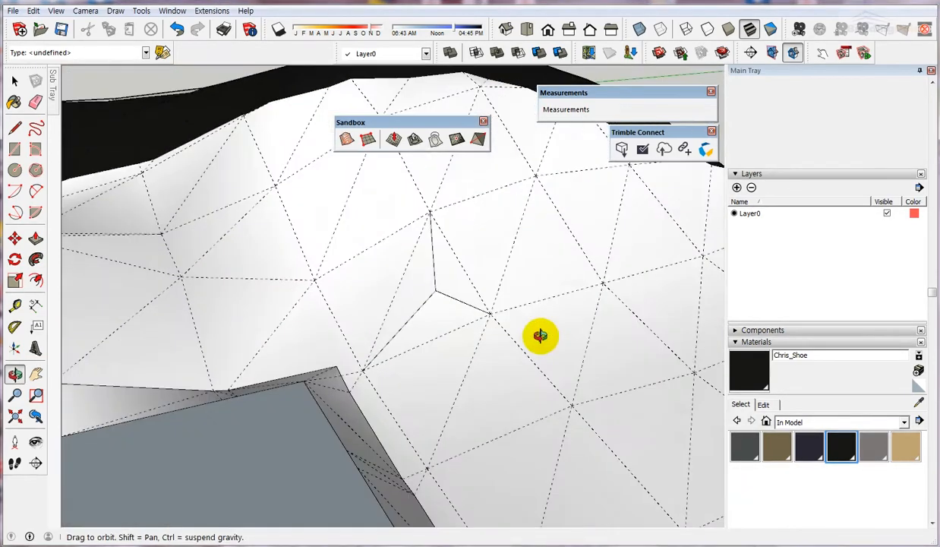
middle_drag(430, 249, 386, 242)
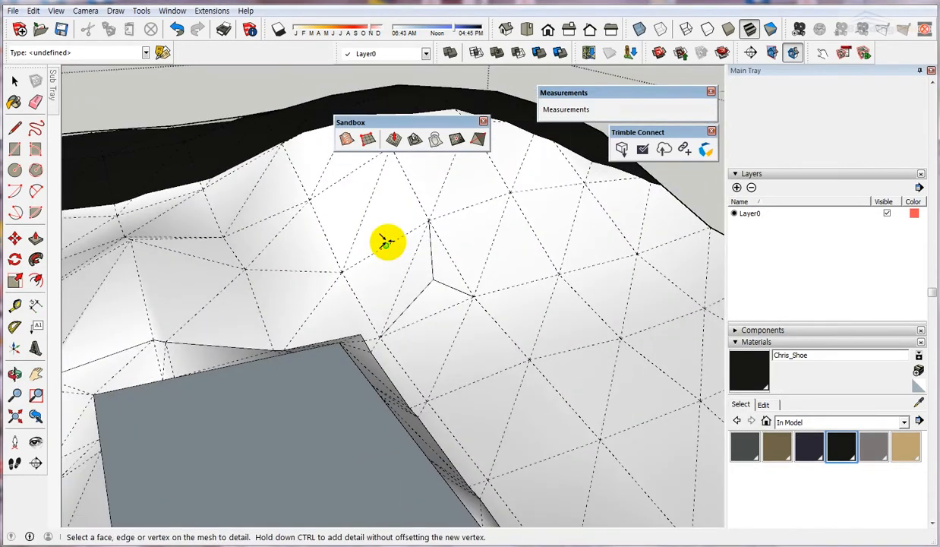
- Flip the diagonal mesh edges in the grid squares beside the pad, next to the detail vertex past its far corner
click(15, 80)
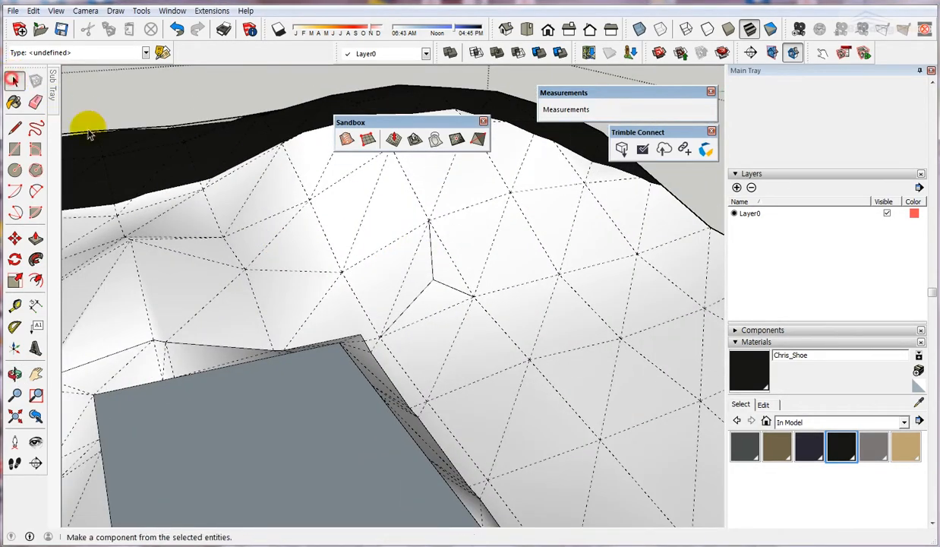
scroll(268, 203, down, 6)
middle_drag(493, 384, 388, 261)
scroll(322, 266, up, 3)
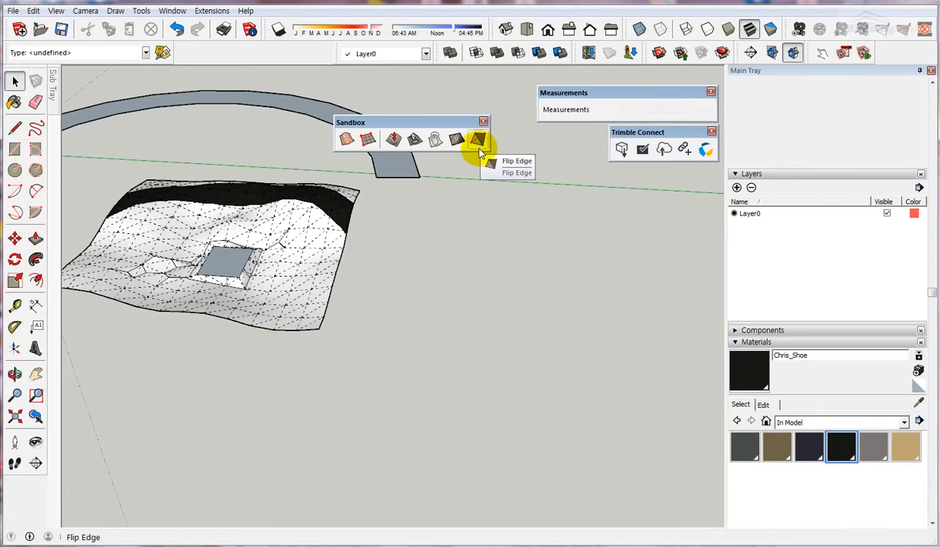
middle_drag(338, 421, 354, 480)
scroll(240, 237, up, 6)
click(378, 315)
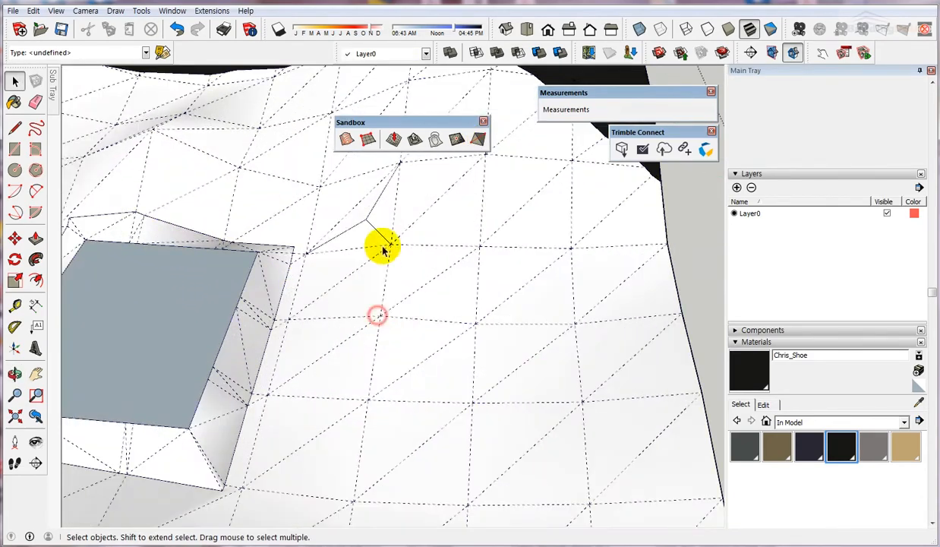
click(476, 139)
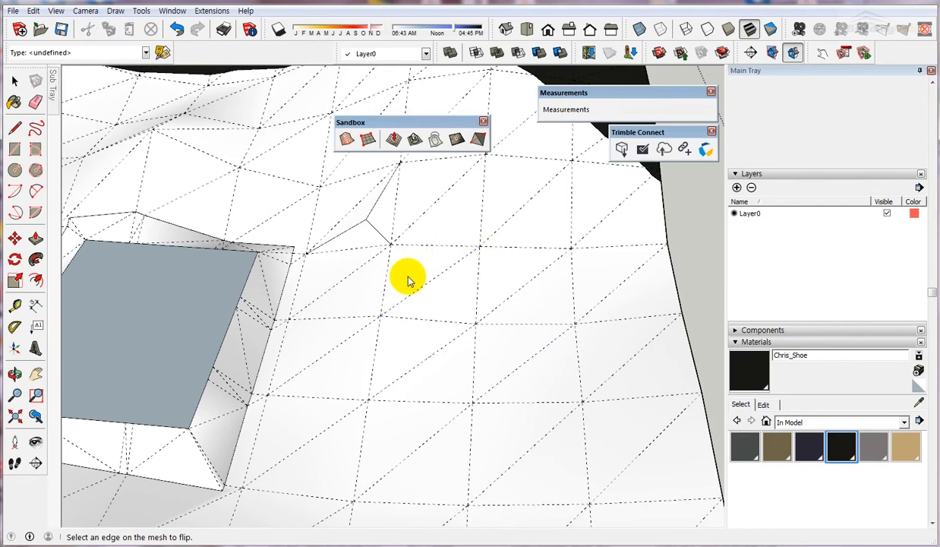
click(432, 275)
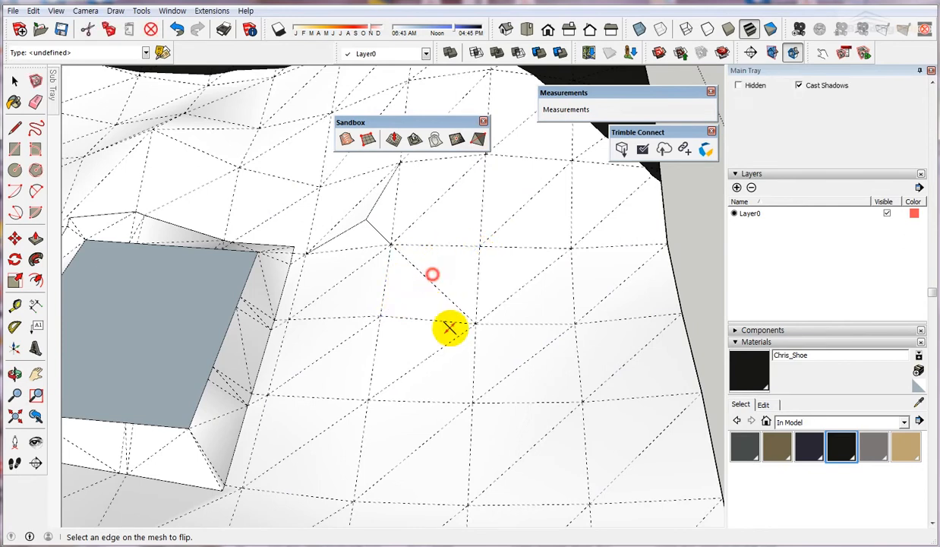
click(441, 289)
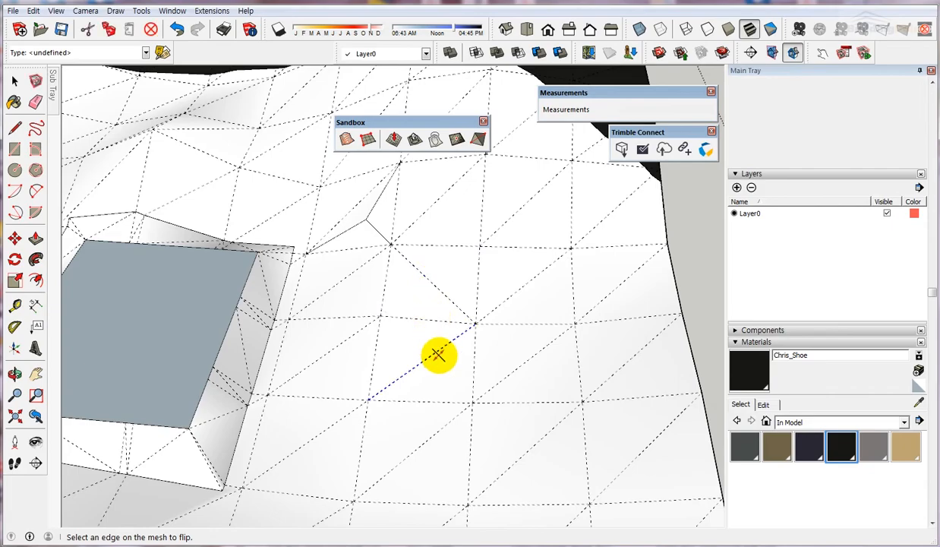
- Examine the flipped edges and the terrain around the stamped pad from several angles
scroll(361, 267, down, 6)
middle_drag(347, 329, 400, 236)
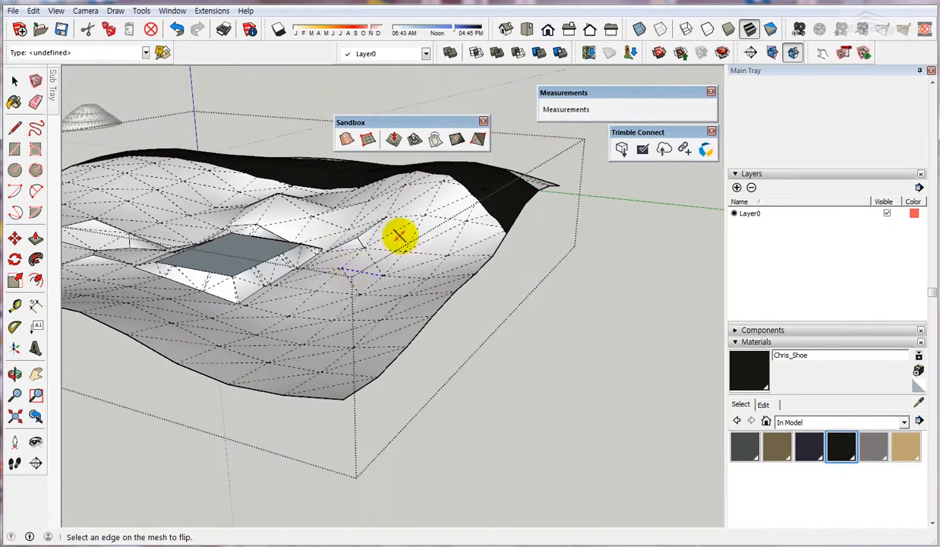
scroll(300, 256, up, 6)
middle_drag(319, 279, 665, 288)
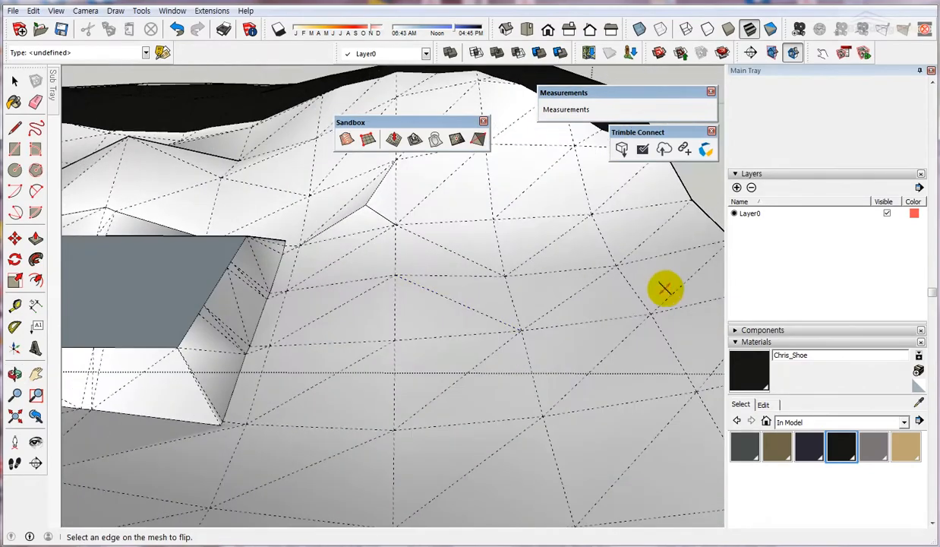
scroll(420, 300, down, 6)
middle_drag(420, 300, 439, 223)
scroll(401, 247, up, 6)
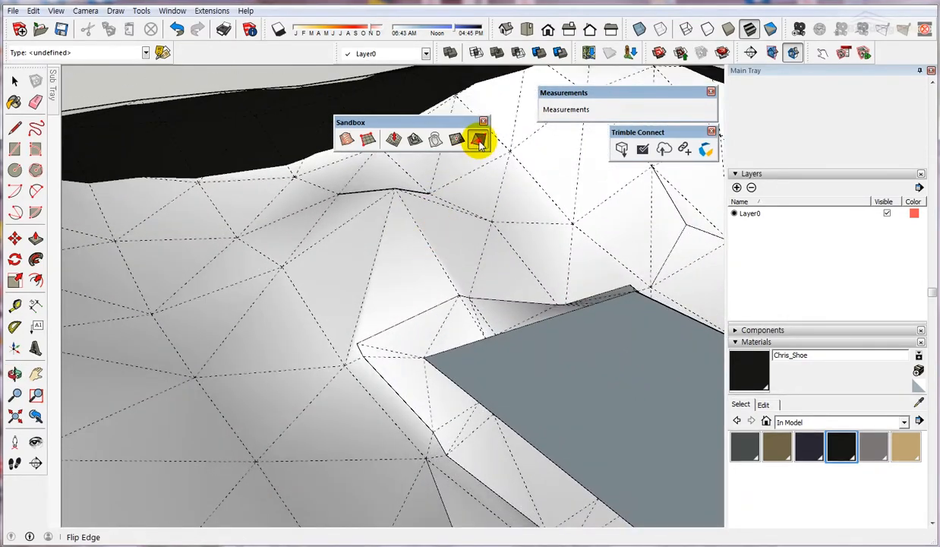
middle_drag(384, 248, 215, 322)
click(293, 353)
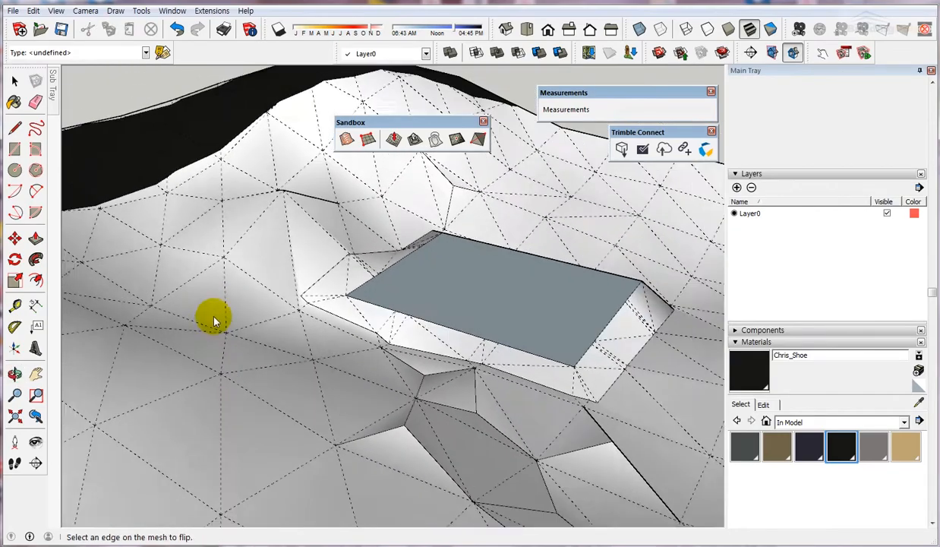
- Select the two stacked half-round contours beside the contour hill and create a surface from them with From Contours
scroll(215, 322, down, 5)
key(space)
middle_drag(352, 415, 220, 450)
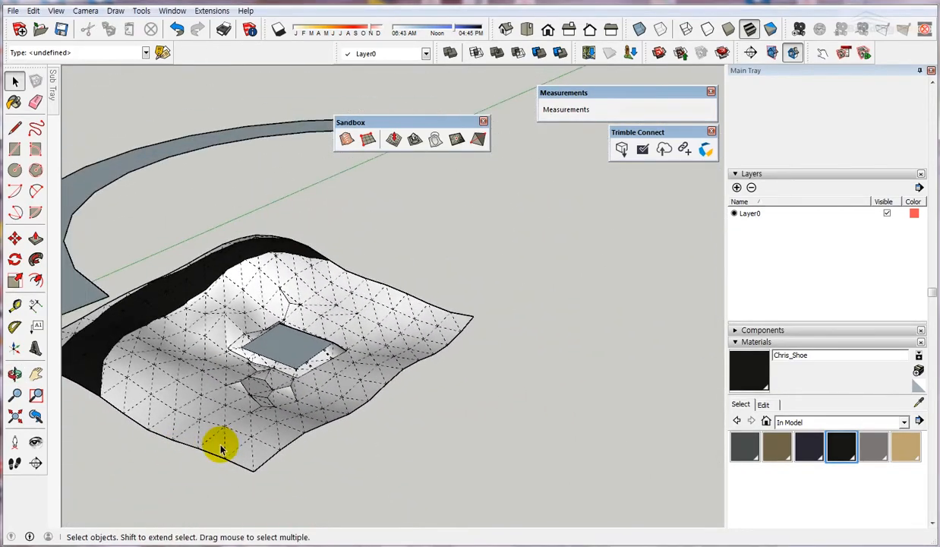
scroll(259, 426, down, 3)
middle_drag(453, 381, 15, 398)
scroll(342, 356, up, 4)
middle_drag(327, 349, 374, 314)
scroll(341, 300, up, 5)
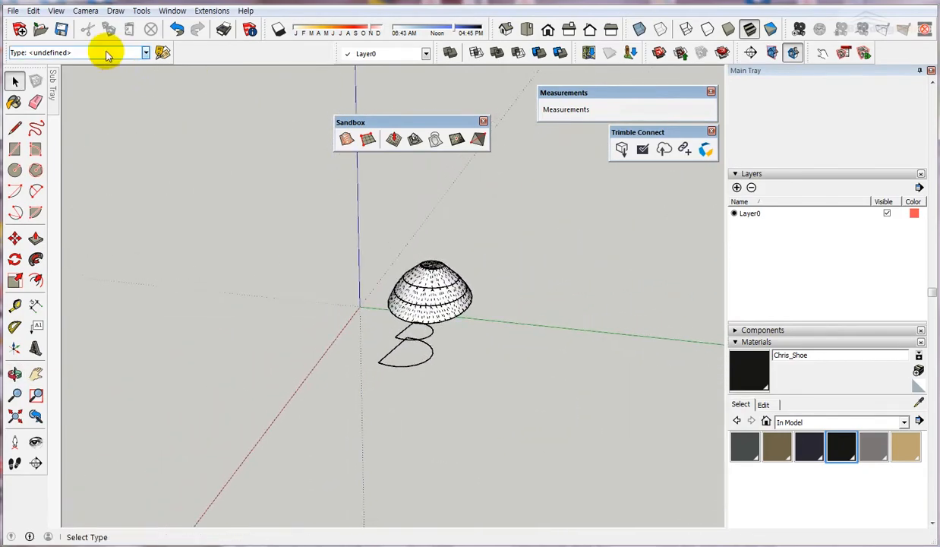
scroll(432, 377, up, 2)
drag(477, 389, 362, 343)
middle_drag(630, 351, 298, 204)
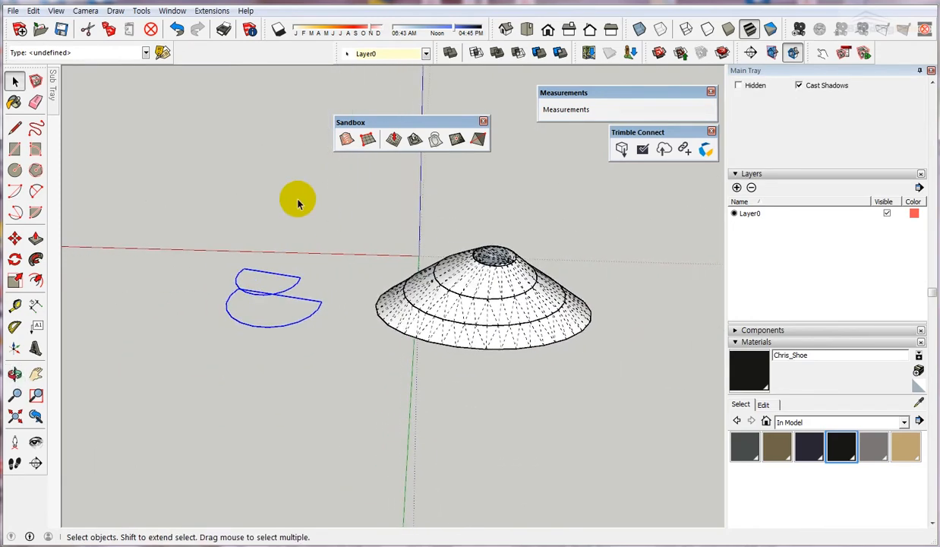
click(345, 140)
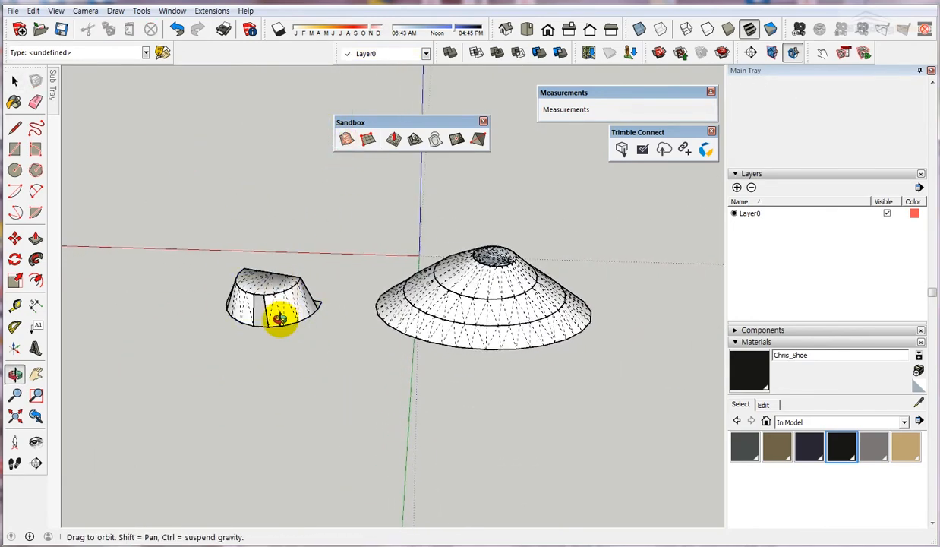
- Try to flip the diagonal edge at a base corner of the new surface's flat side from outside its group
middle_drag(279, 314, 340, 321)
scroll(264, 281, up, 4)
middle_drag(445, 366, 482, 342)
scroll(487, 258, up, 2)
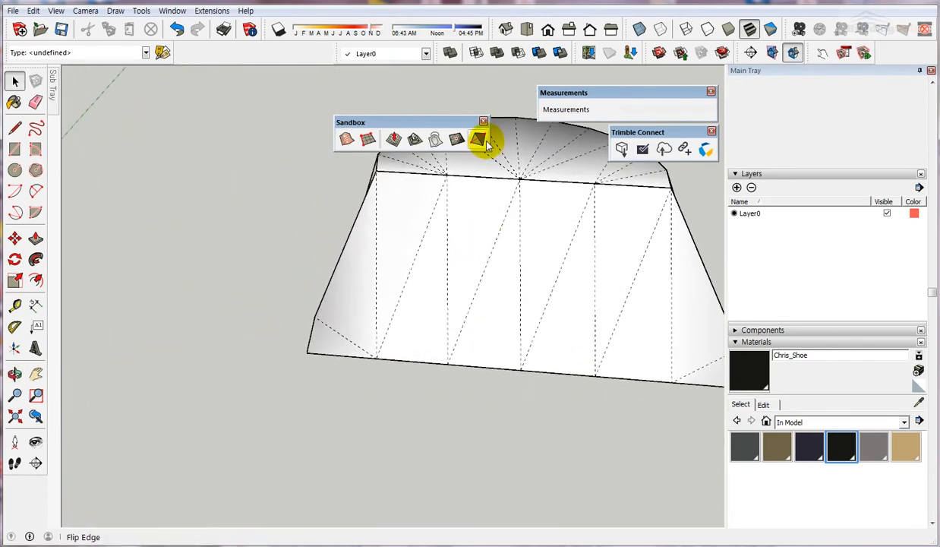
click(478, 139)
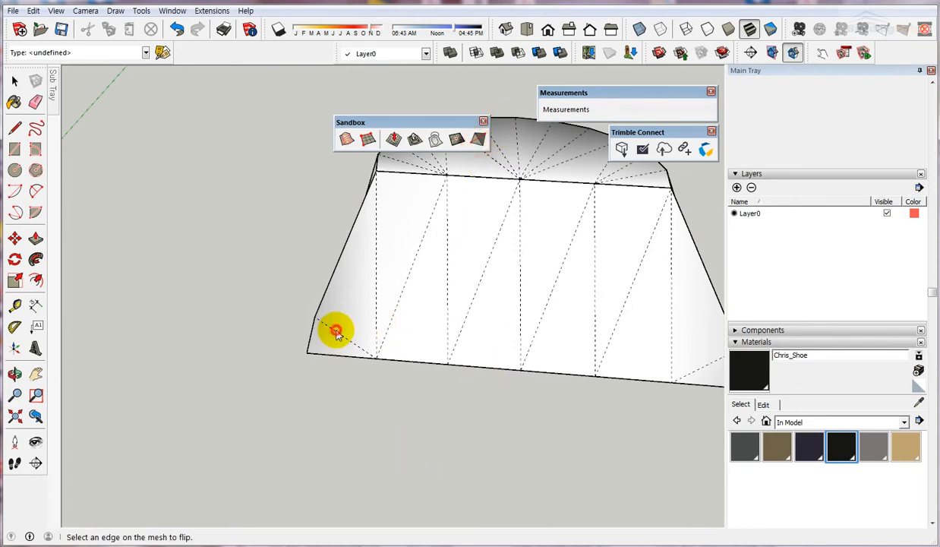
key(space)
scroll(323, 304, down, 4)
- Open the new surface's group and flip the short diagonal edge at one base corner of its flat side
double_click(354, 279)
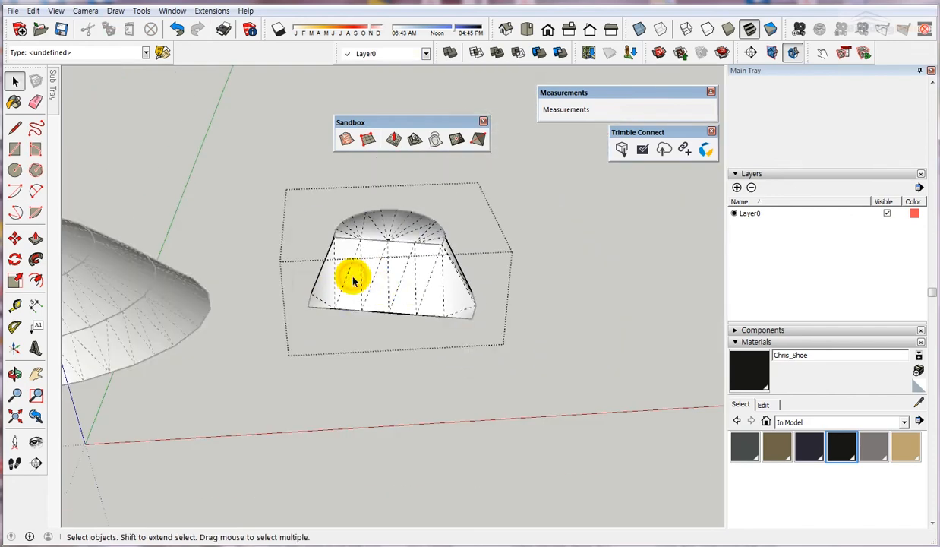
scroll(356, 280, up, 2)
click(479, 138)
scroll(306, 311, up, 5)
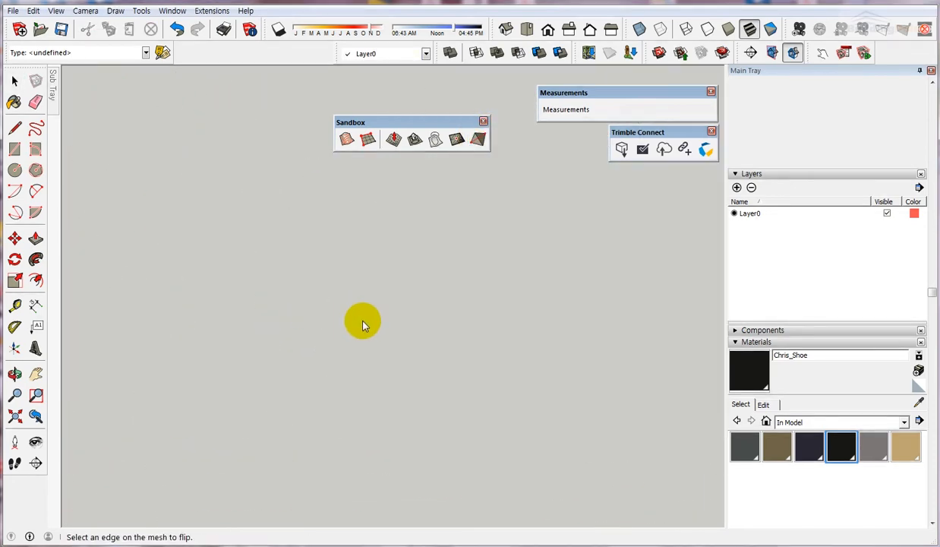
scroll(360, 317, down, 2)
scroll(361, 318, down, 4)
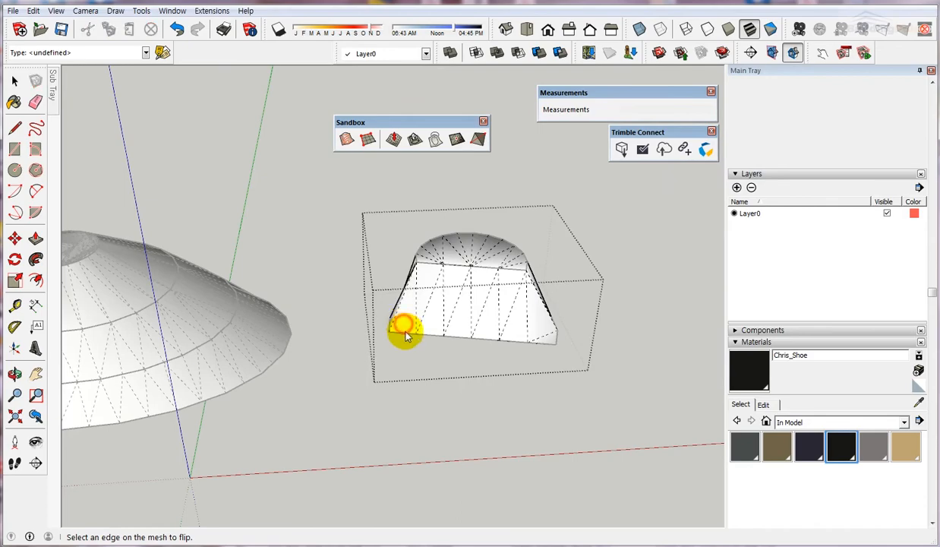
scroll(405, 329, up, 3)
middle_drag(509, 341, 441, 402)
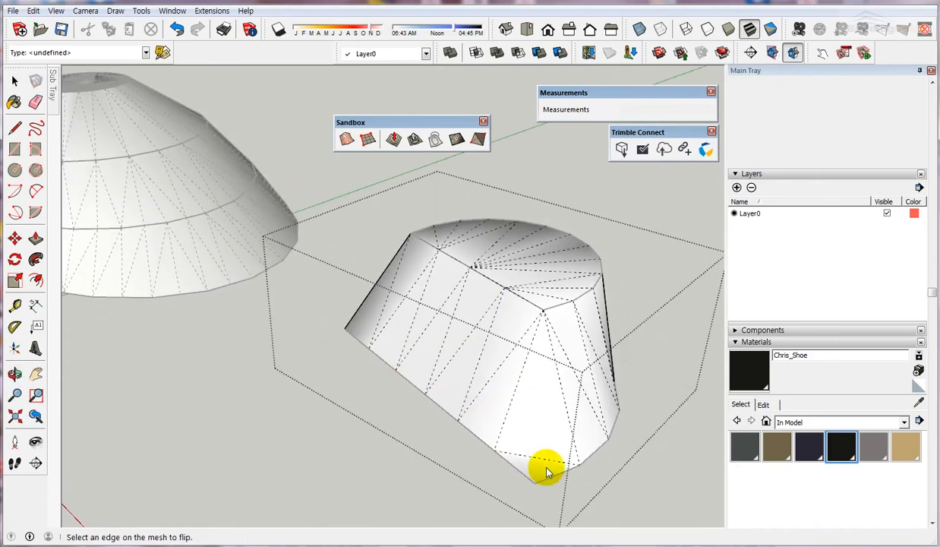
- Flip the short diagonal edge at the opposite base corner of the flat side and close the group
middle_drag(580, 476, 530, 385)
scroll(529, 385, down, 5)
key(space)
middle_drag(465, 262, 311, 305)
scroll(358, 304, up, 4)
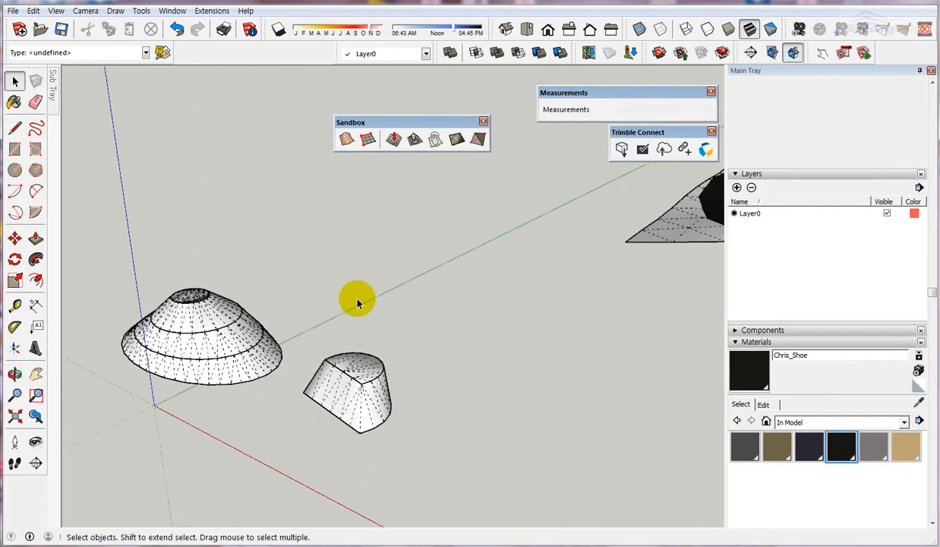